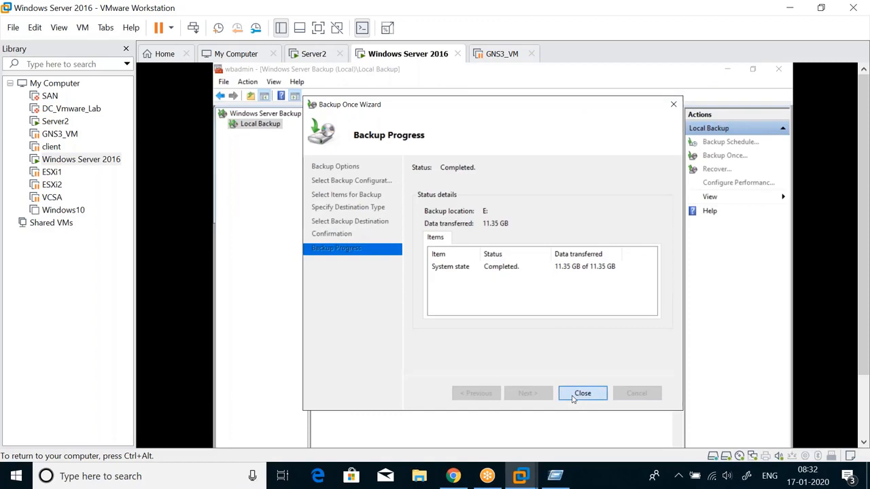
# - Close the Backup Once Wizard and the Windows Server Backup console
pyautogui.click(583, 393)
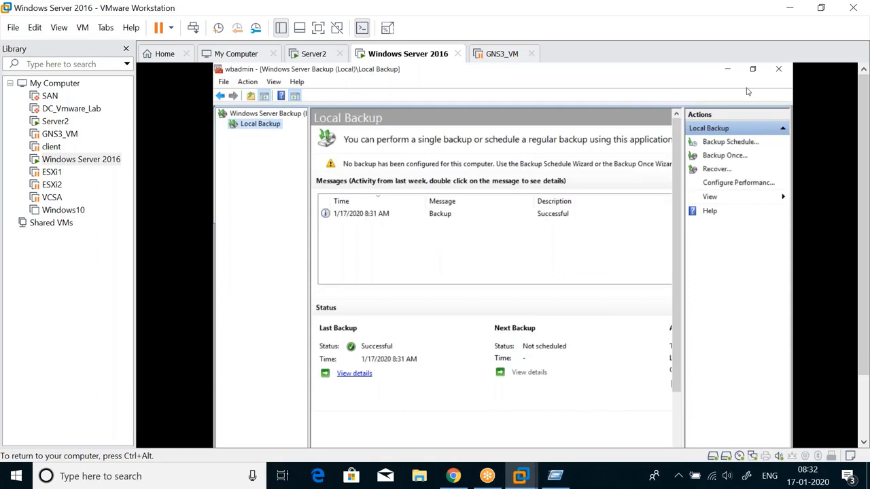
pyautogui.click(778, 69)
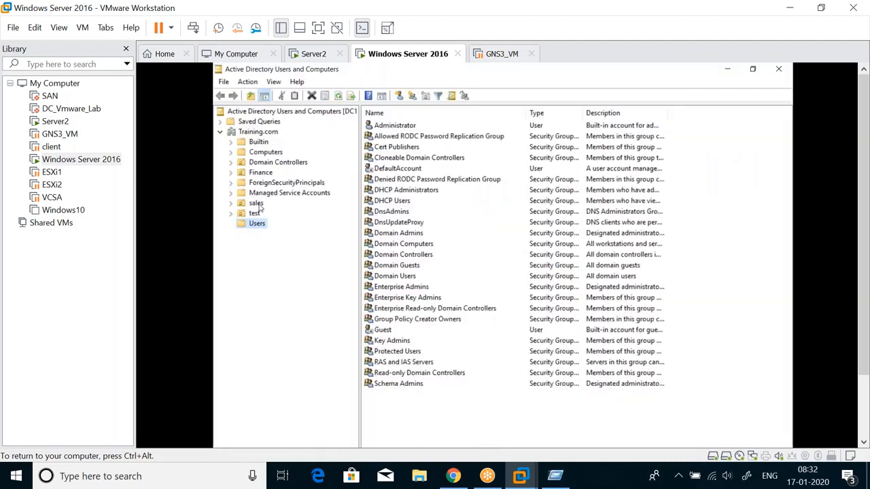
# - Try to delete the sales organizational unit from the Training.com domain
pyautogui.click(256, 204)
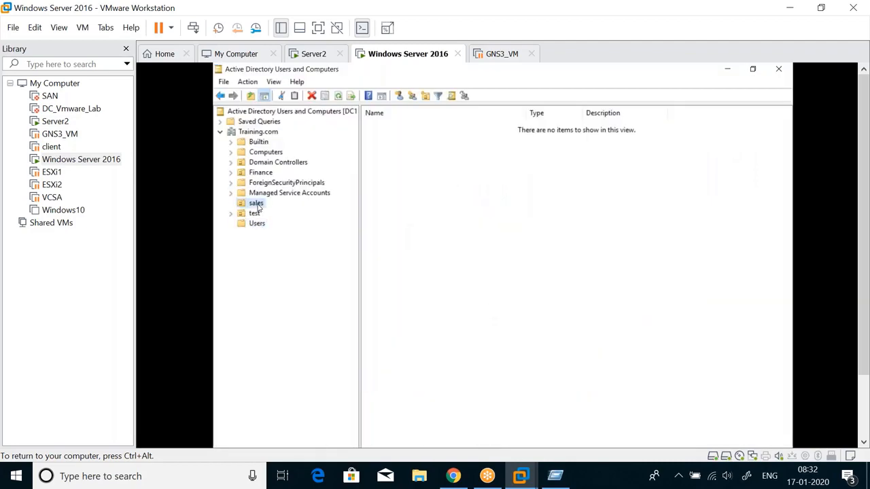
pyautogui.rightClick(257, 208)
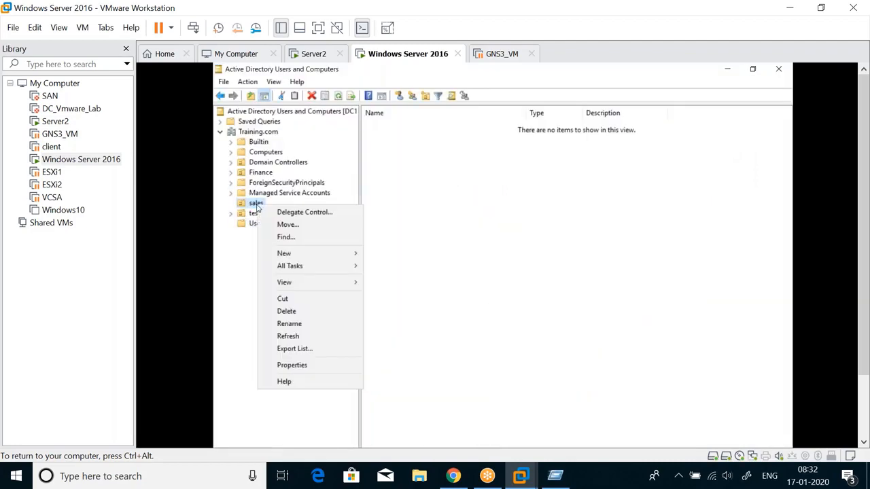
pyautogui.click(285, 311)
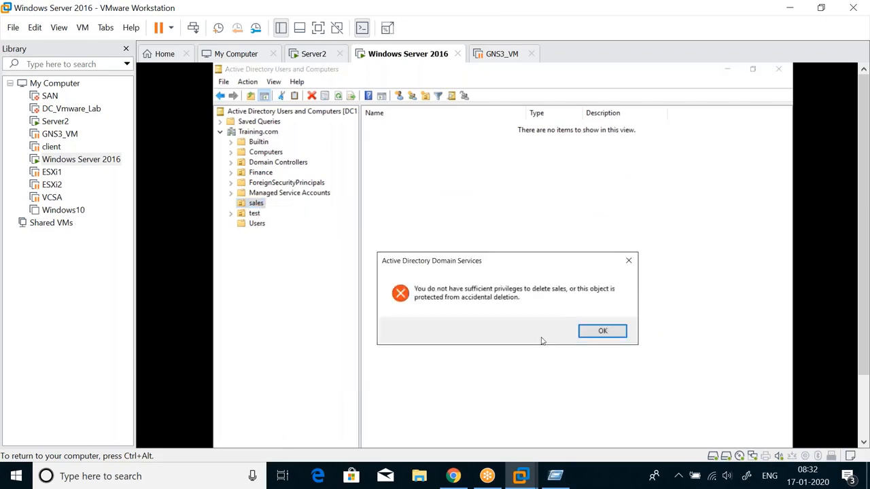
pyautogui.click(589, 331)
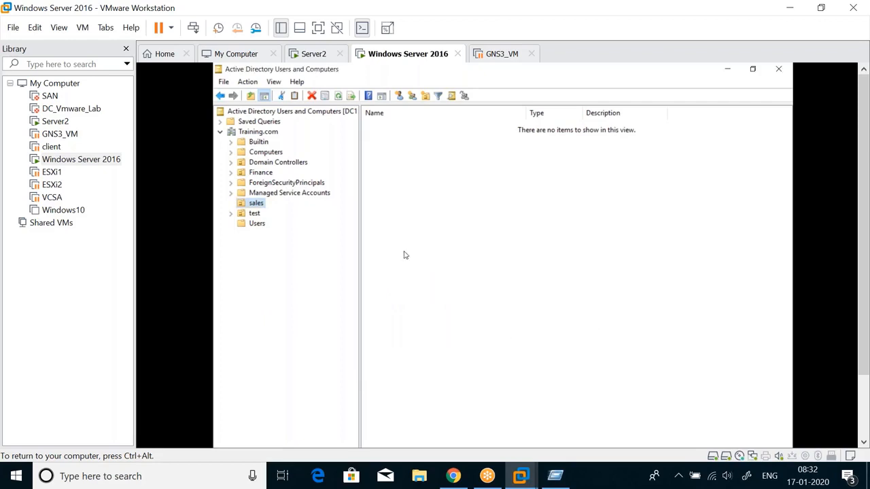
# - View the accidental-deletion protection option in the new organizational unit form for Training.com, and cancel without creating a unit
pyautogui.click(275, 82)
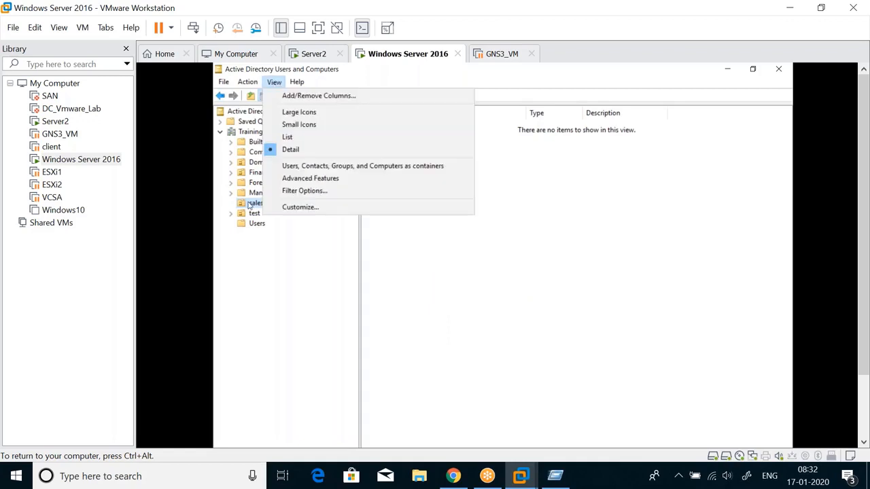
pyautogui.rightClick(251, 133)
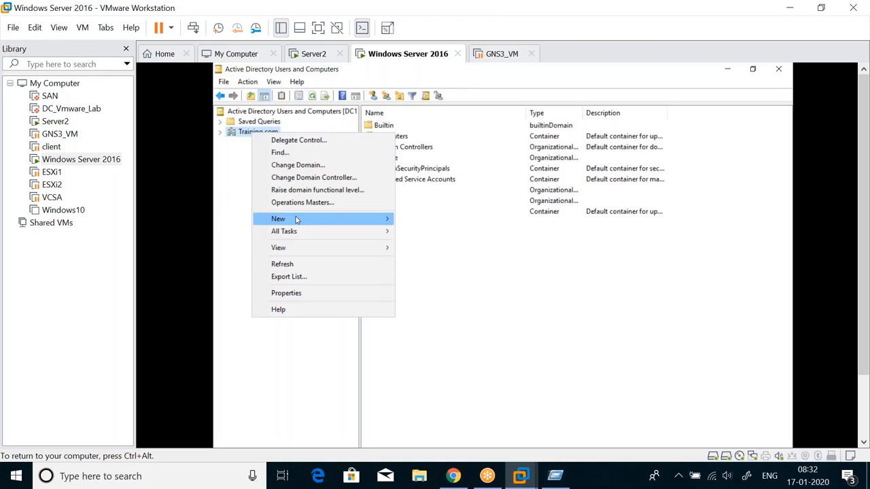
pyautogui.click(296, 219)
pyautogui.click(438, 307)
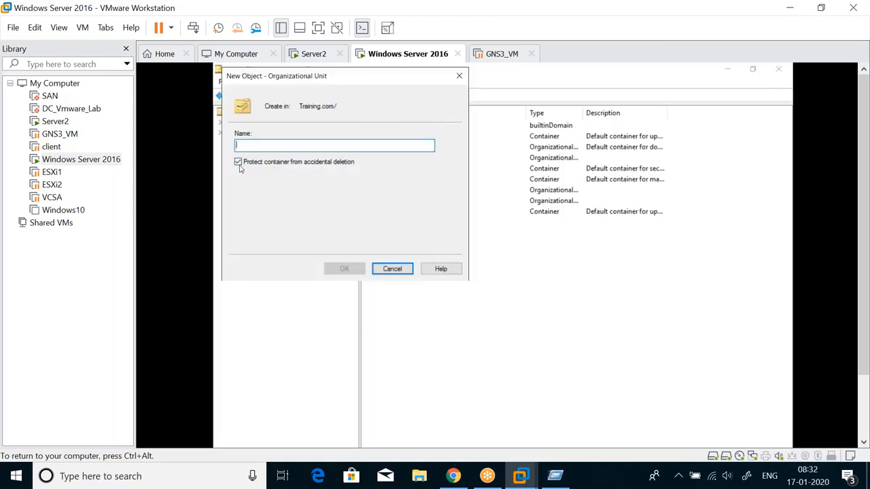
pyautogui.click(402, 271)
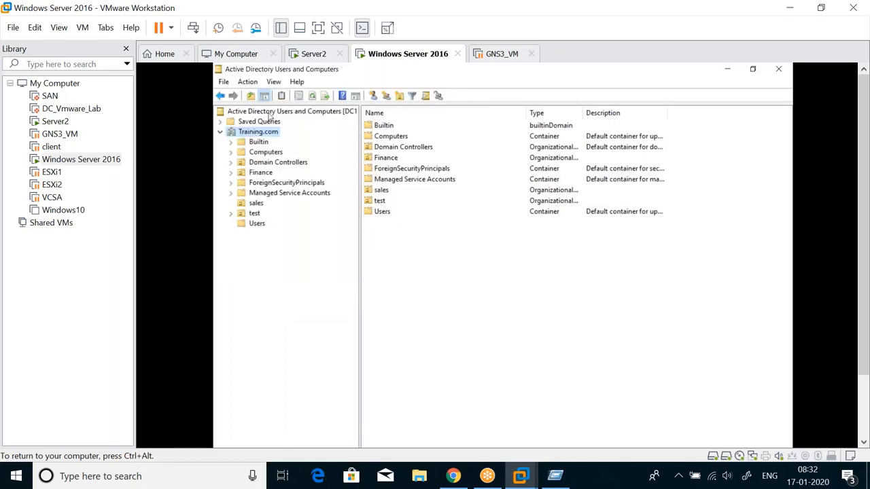
# - Enable Advanced Features and remove the accidental-deletion protection from the sales organizational unit
pyautogui.click(274, 83)
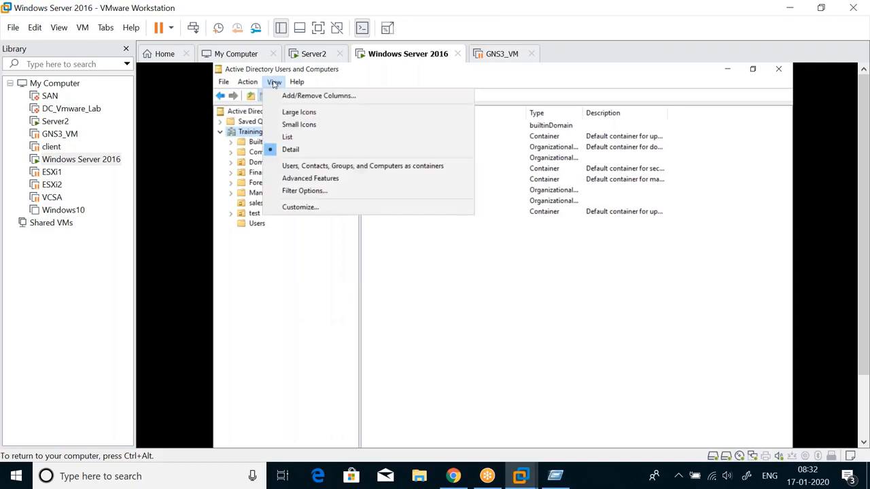
pyautogui.click(311, 179)
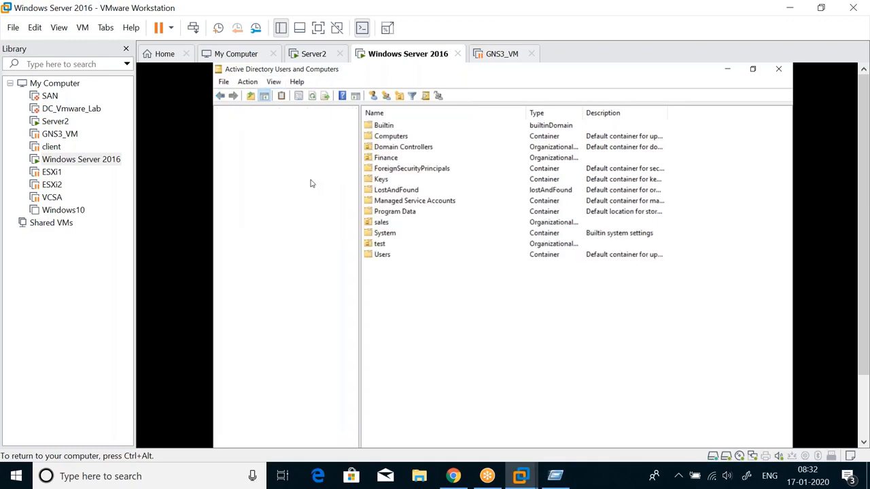
pyautogui.rightClick(256, 234)
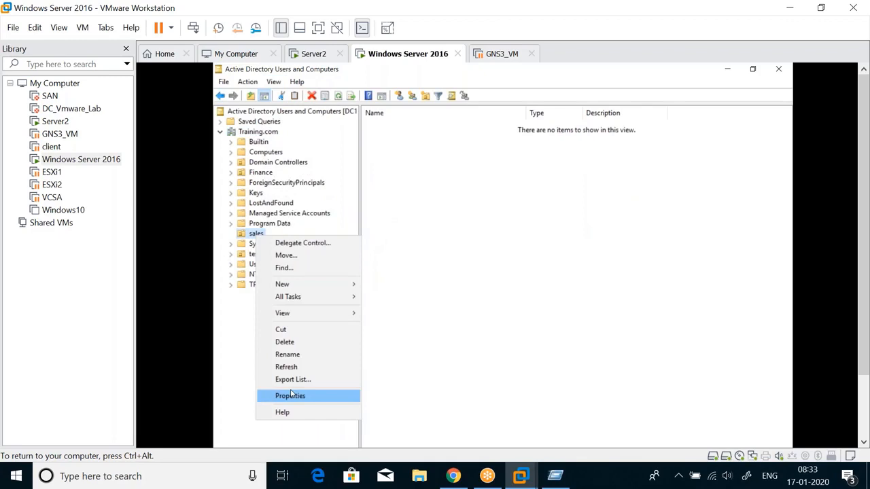
pyautogui.click(291, 394)
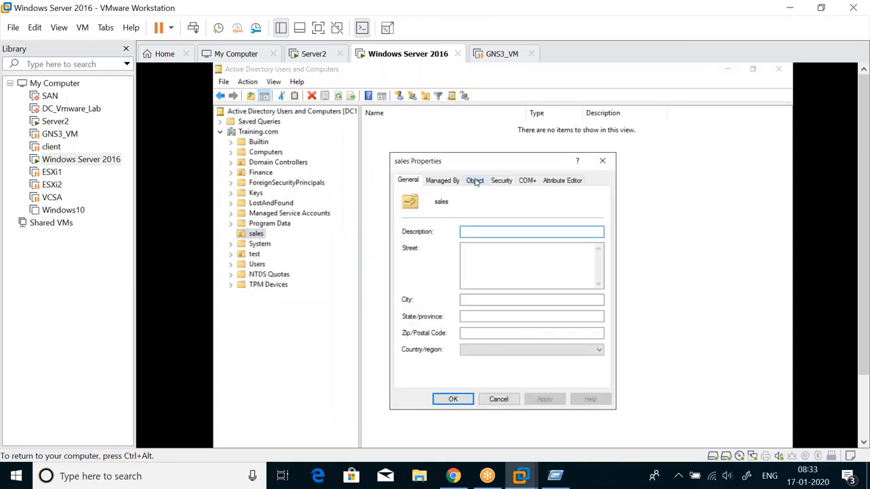
pyautogui.click(474, 180)
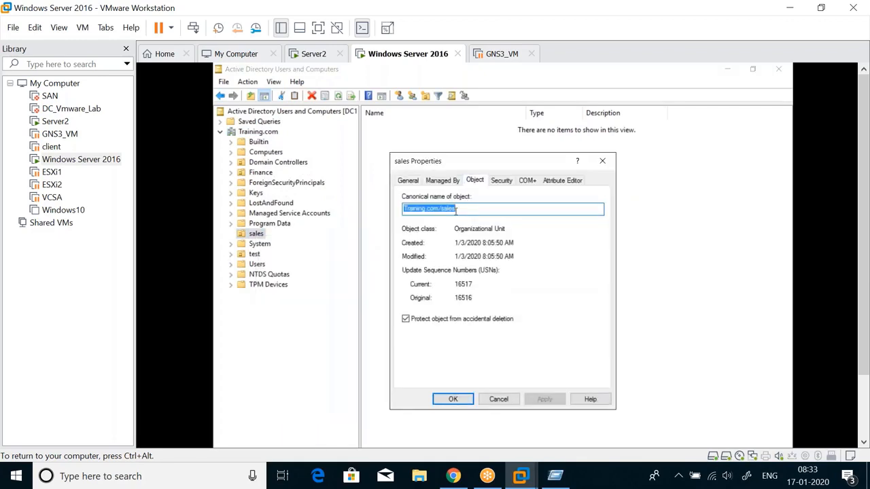
pyautogui.click(406, 319)
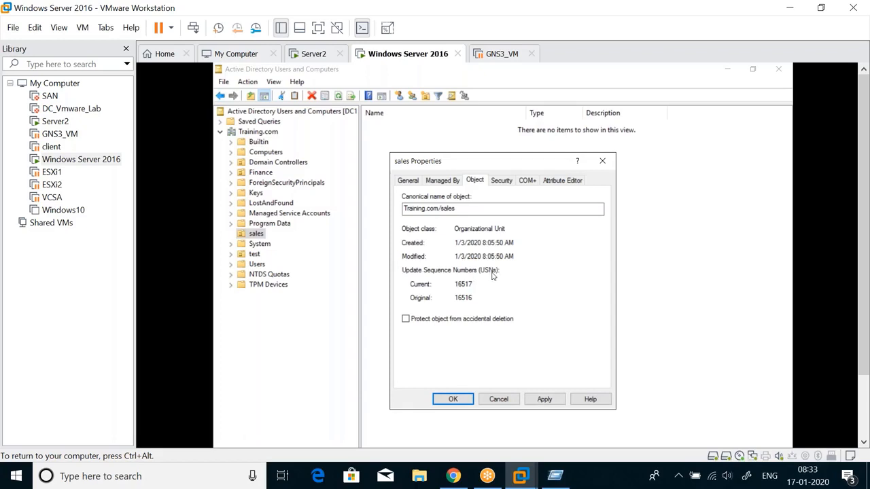
pyautogui.click(539, 401)
pyautogui.click(459, 401)
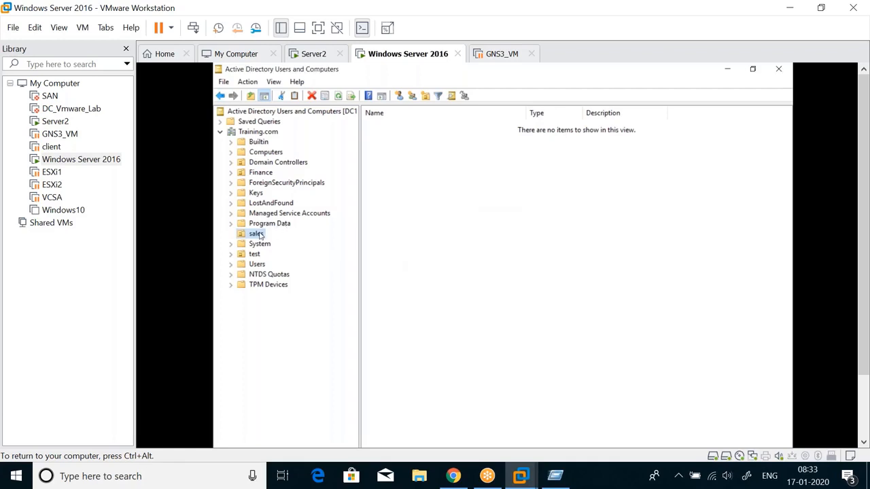
# - Delete the sales organizational unit, and close Active Directory Users and Computers and Server Manager
pyautogui.rightClick(258, 234)
pyautogui.click(301, 327)
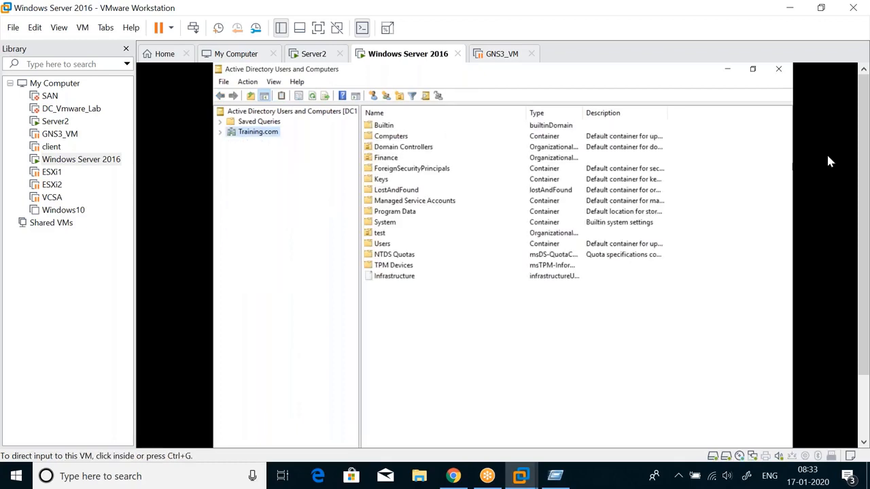
pyautogui.click(778, 71)
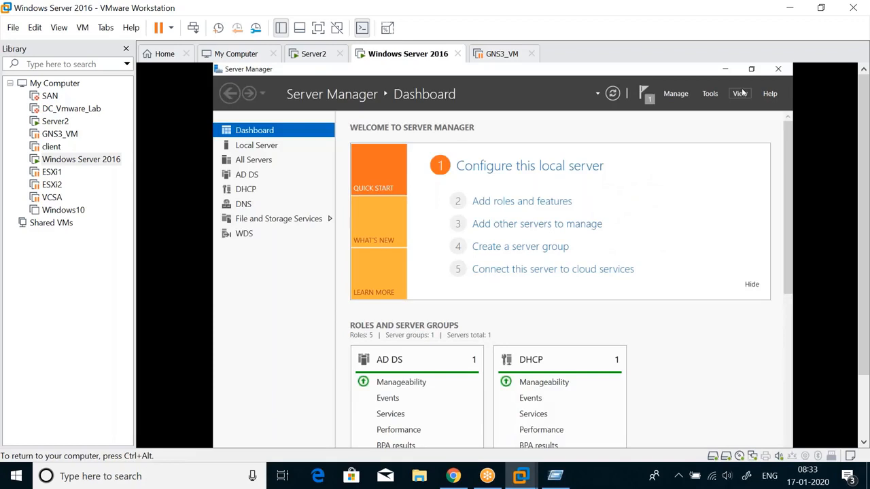
pyautogui.click(780, 71)
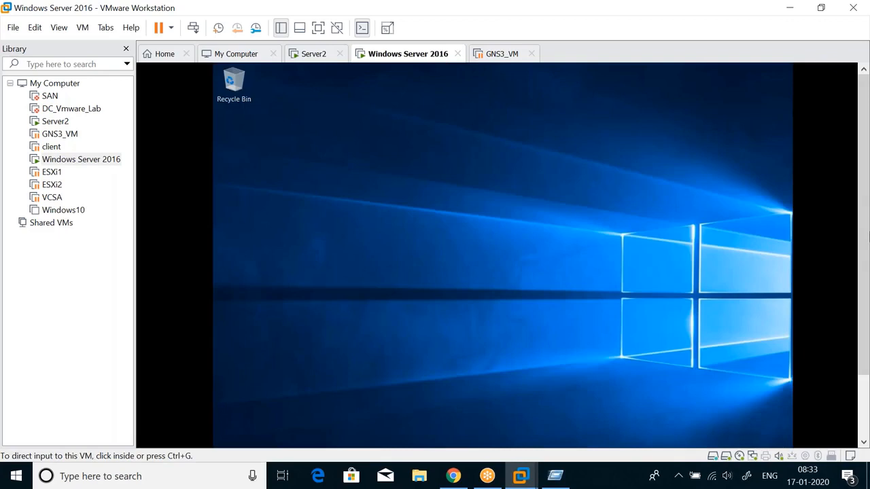
# - Launch the System Configuration utility on the Windows Server 2016 machine with a Run command
pyautogui.click(458, 333)
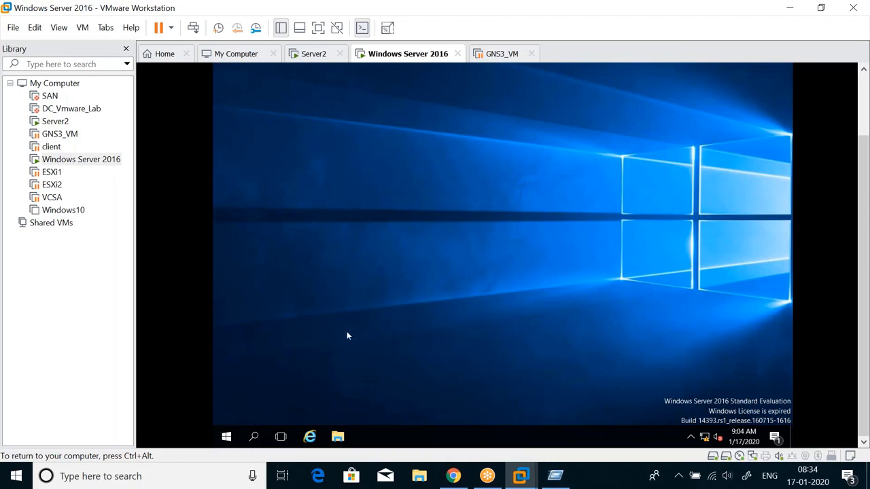
pyautogui.rightClick(226, 437)
pyautogui.click(299, 373)
pyautogui.press('BackSpace')
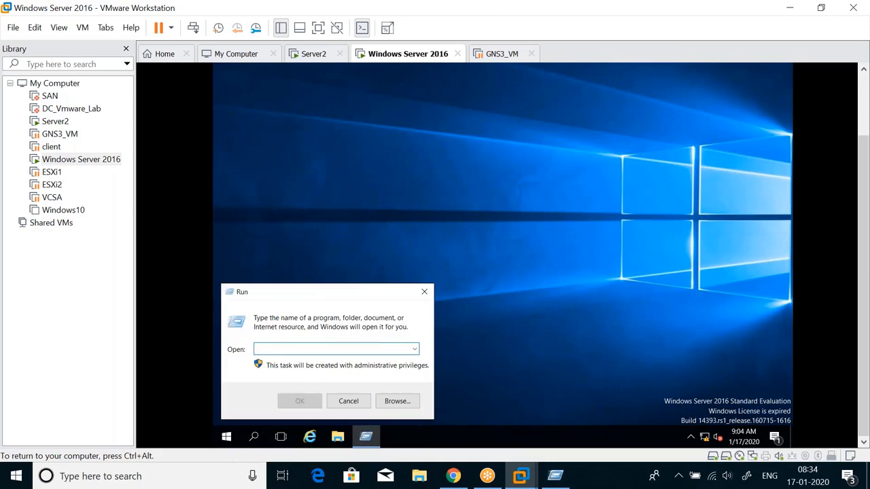
pyautogui.write('msonfi')
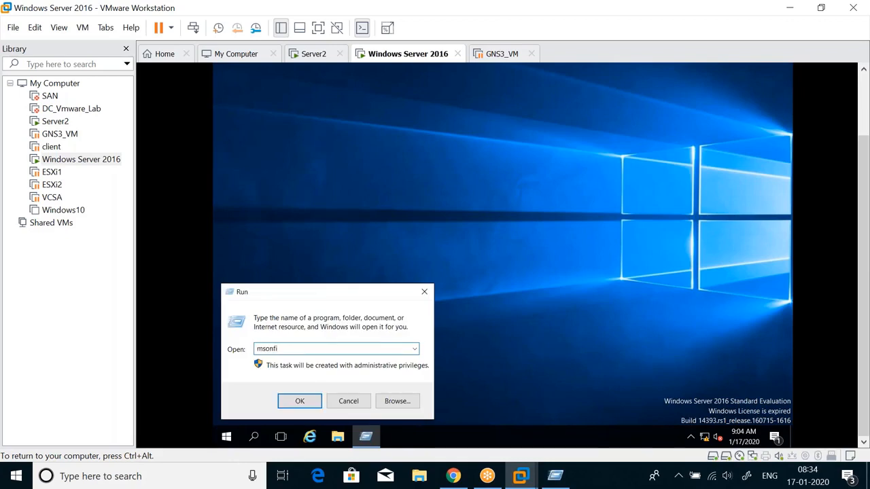
pyautogui.press('BackSpace')
pyautogui.press('BackSpace')
pyautogui.press('BackSpace')
pyautogui.press('BackSpace')
pyautogui.write('info32')
pyautogui.press('Return')
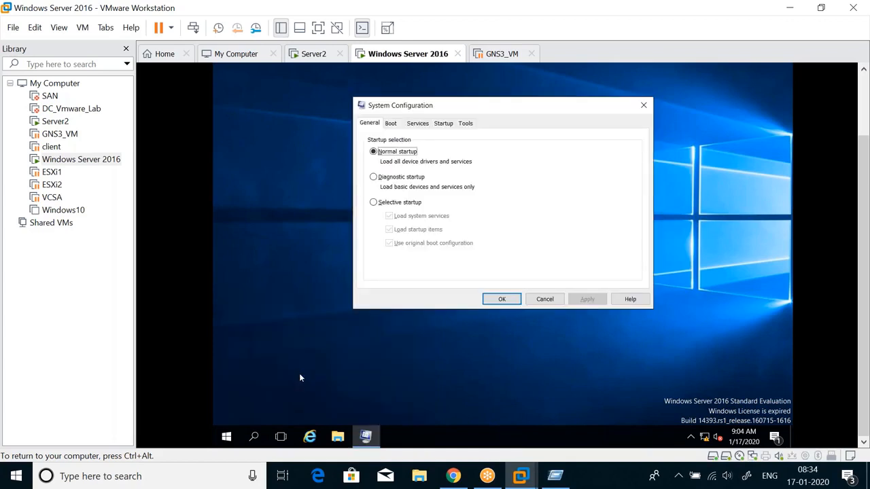
# - Set the server to safe boot in Active Directory repair mode and restart it
pyautogui.click(392, 125)
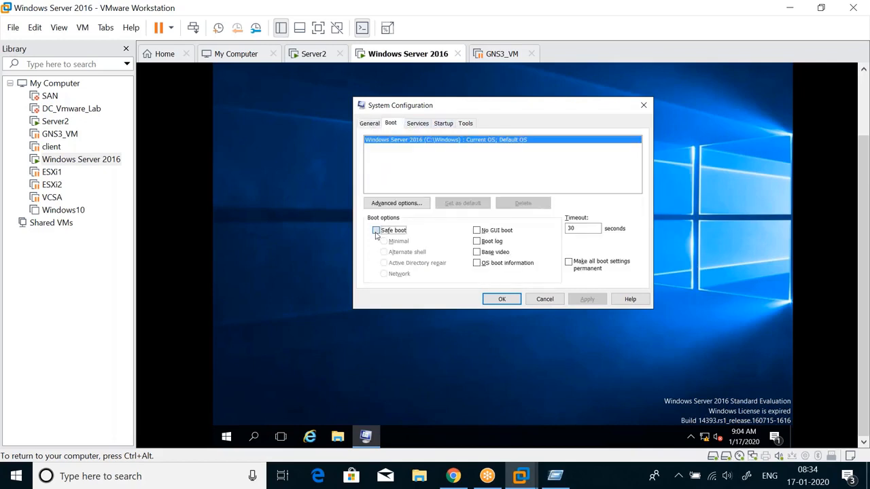
pyautogui.click(377, 231)
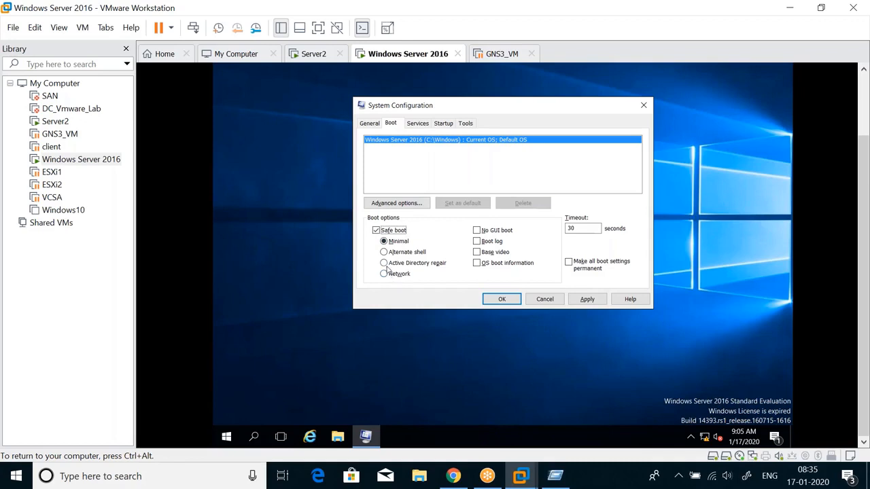
pyautogui.click(384, 264)
pyautogui.click(588, 300)
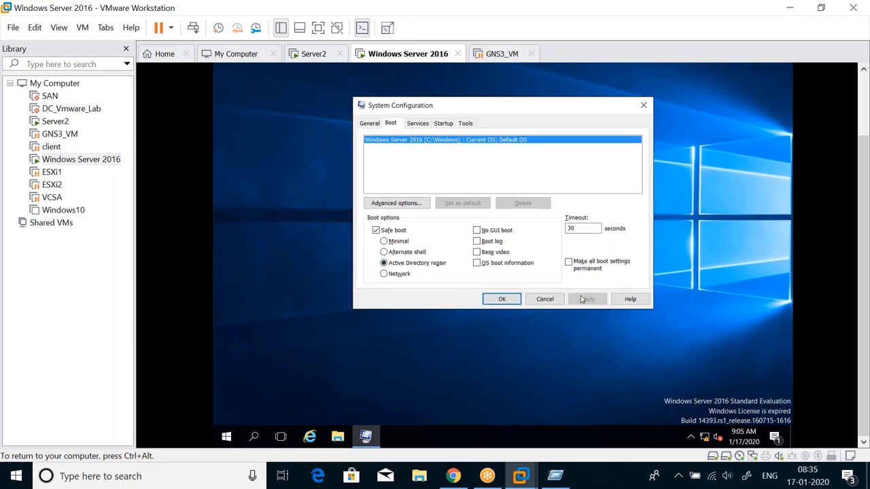
pyautogui.click(503, 300)
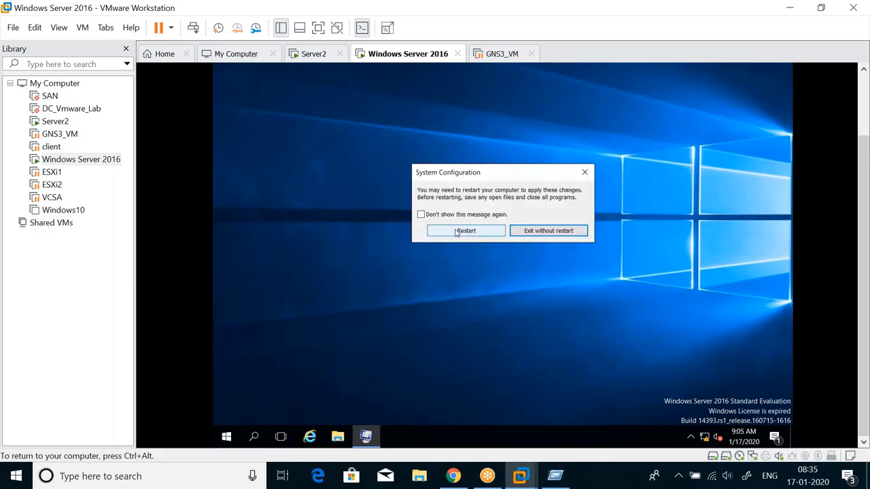
pyautogui.click(456, 231)
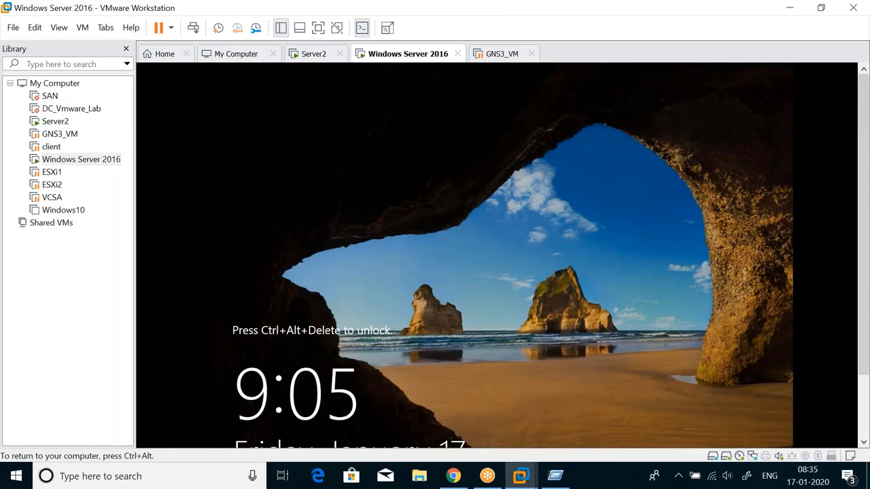
# - Try to sign in to the restarted server as TRAINING\Administrator with the account password
pyautogui.press('ctrl+alt+Insert')
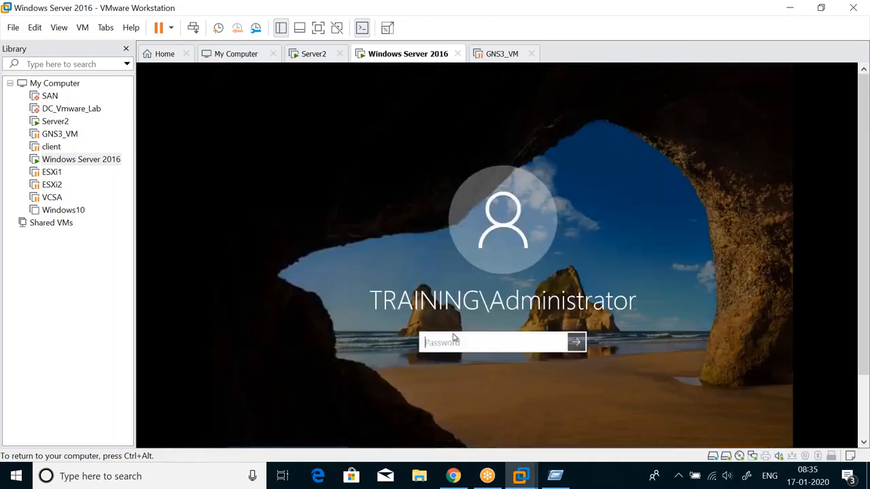
pyautogui.write('••••')
pyautogui.press('Return')
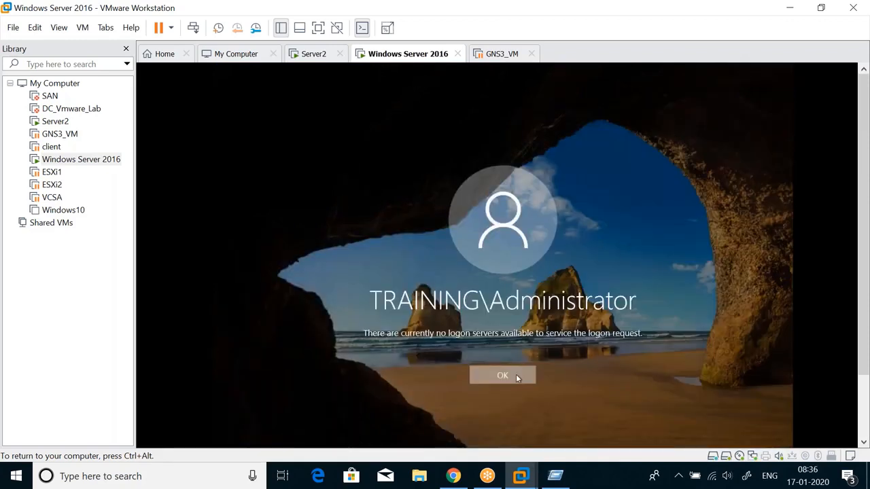
pyautogui.click(516, 378)
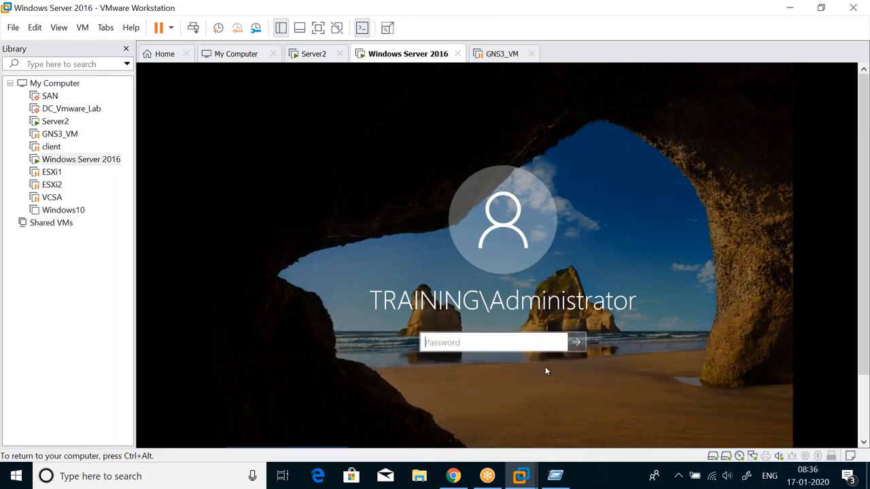
pyautogui.write('•••••')
pyautogui.press('Escape')
pyautogui.write('•••••••')
pyautogui.press('Return')
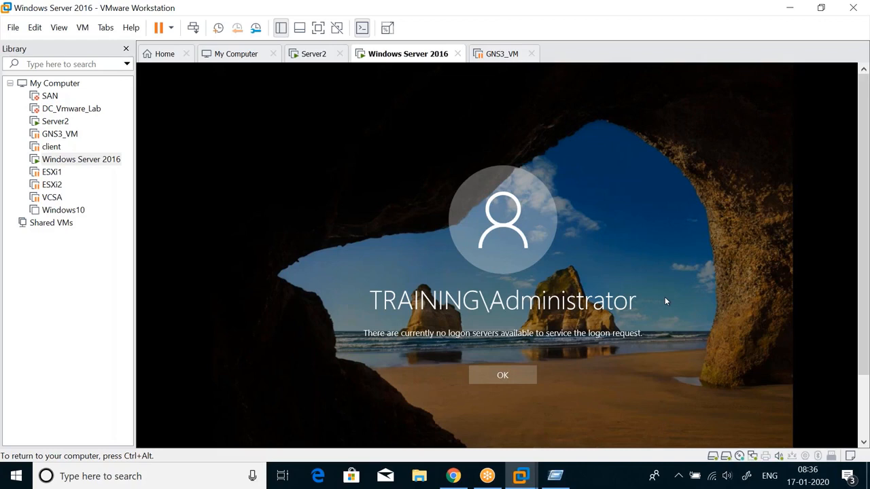
pyautogui.click(491, 379)
# - Sign in to the server as another user with the local account .\administrator and the account password
pyautogui.hotkey('ctrl', 'alt')
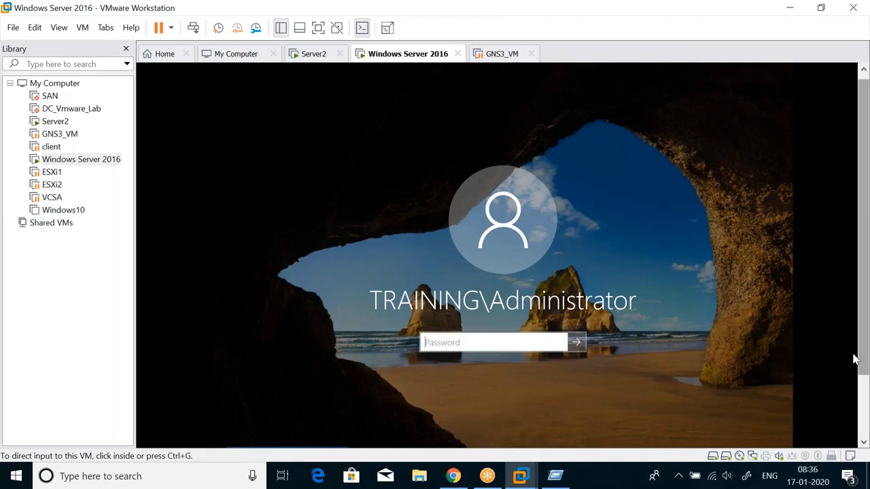
pyautogui.scroll(-3, 855, 367)
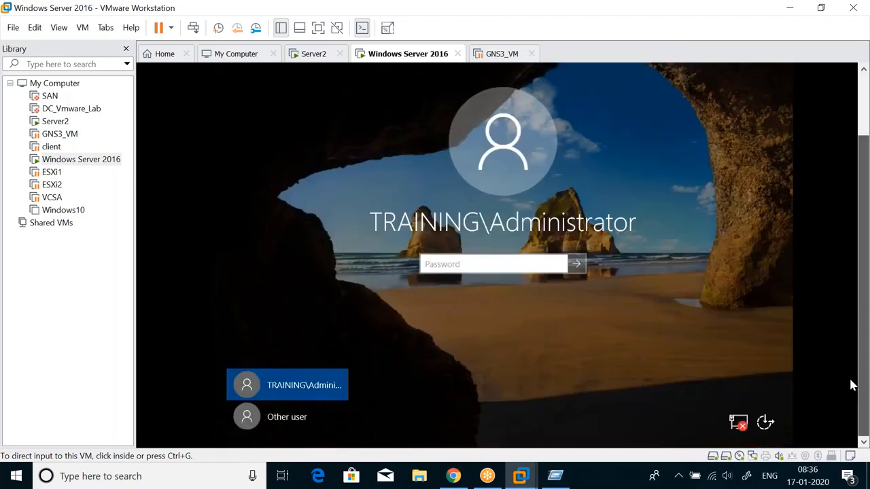
pyautogui.click(253, 418)
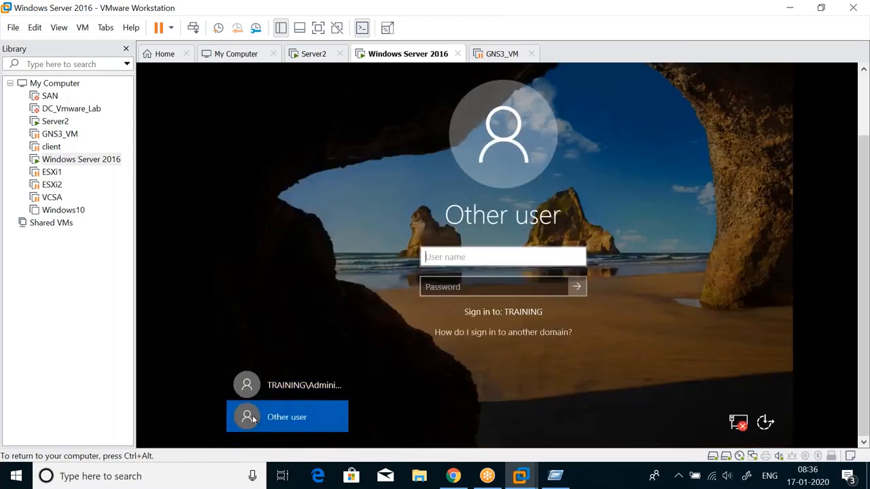
pyautogui.write('.\\administrator')
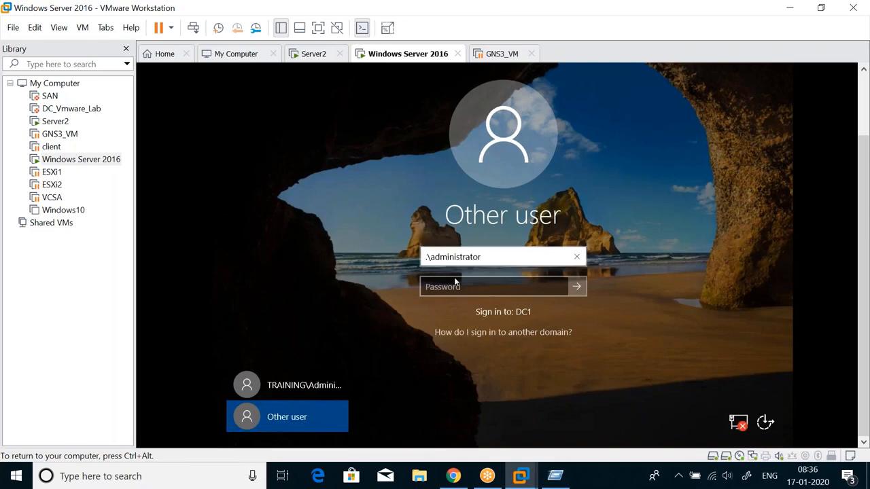
pyautogui.click(449, 287)
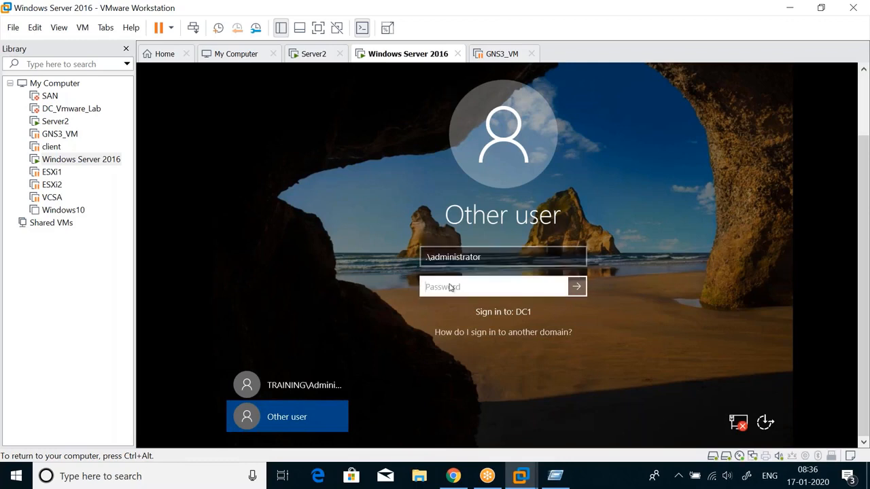
pyautogui.write('•••••••')
pyautogui.press('Return')
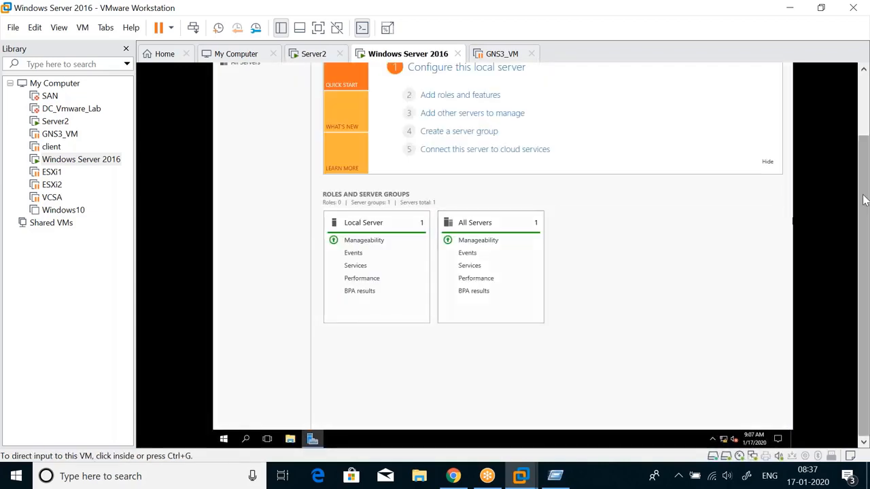
pyautogui.moveTo(865, 199); pyautogui.dragTo(841, 107)
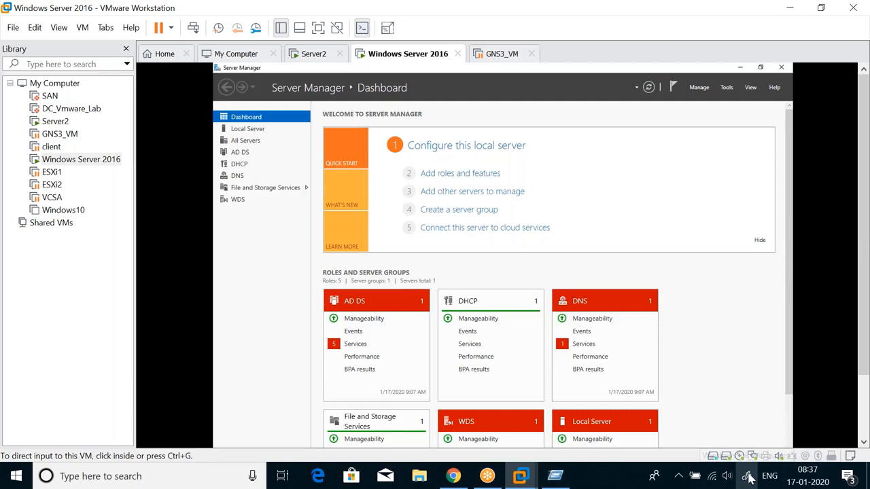
# - Handwrite "NTDSUTIL" with an arrow from "reset DSRM password" in the Windows Ink Sketchpad, and underline the password note
pyautogui.click(747, 476)
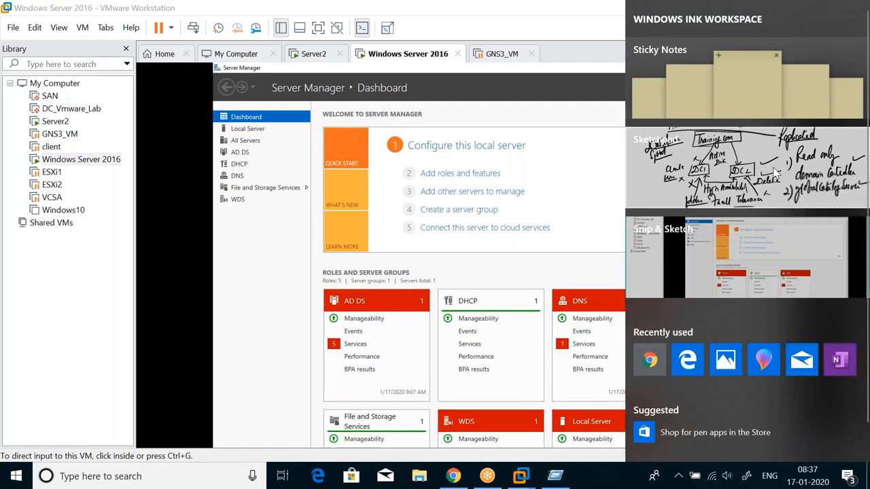
pyautogui.click(775, 174)
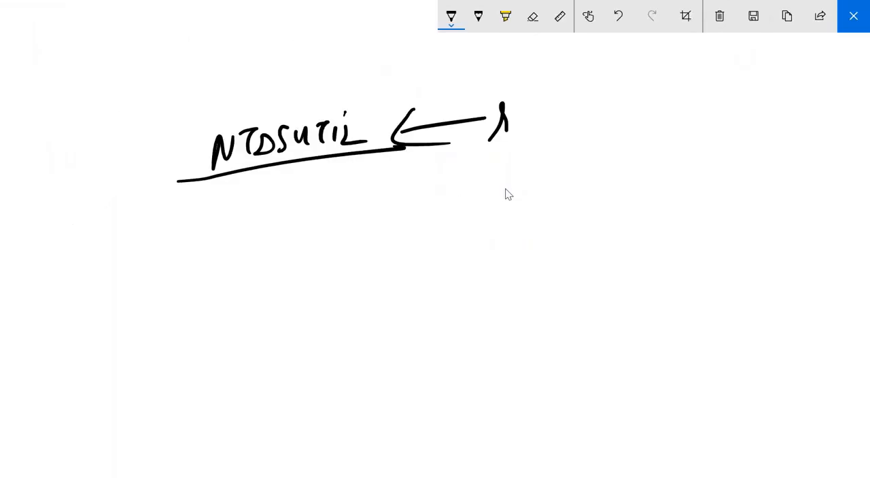
pyautogui.moveTo(506, 130); pyautogui.dragTo(525, 127)
pyautogui.moveTo(540, 115); pyautogui.dragTo(566, 126)
pyautogui.moveTo(568, 111); pyautogui.dragTo(580, 104)
pyautogui.moveTo(601, 95); pyautogui.dragTo(592, 121)
pyautogui.moveTo(636, 96)
pyautogui.mouseDown()
pyautogui.moveTo(626, 115)
pyautogui.moveTo(679, 109)
pyautogui.mouseUp()
pyautogui.moveTo(699, 85); pyautogui.dragTo(688, 140)
pyautogui.moveTo(690, 102)
pyautogui.mouseDown()
pyautogui.moveTo(776, 90)
pyautogui.moveTo(787, 100)
pyautogui.mouseUp()
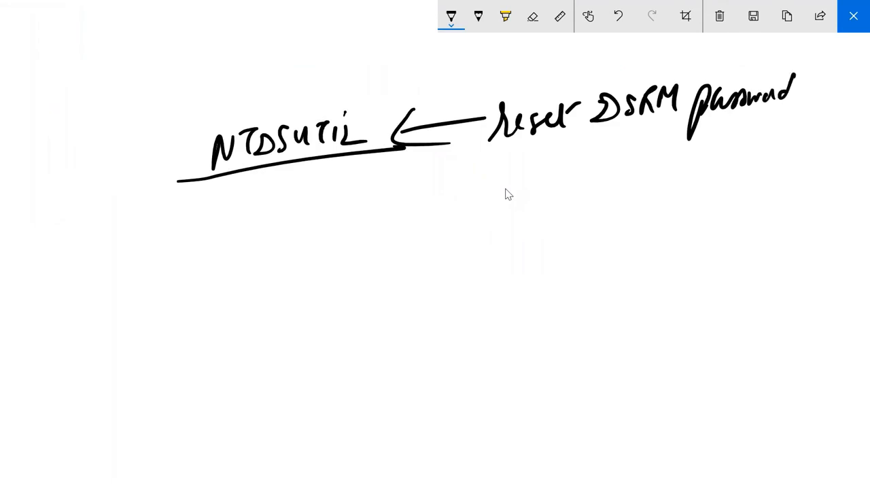
pyautogui.moveTo(531, 156); pyautogui.dragTo(794, 121)
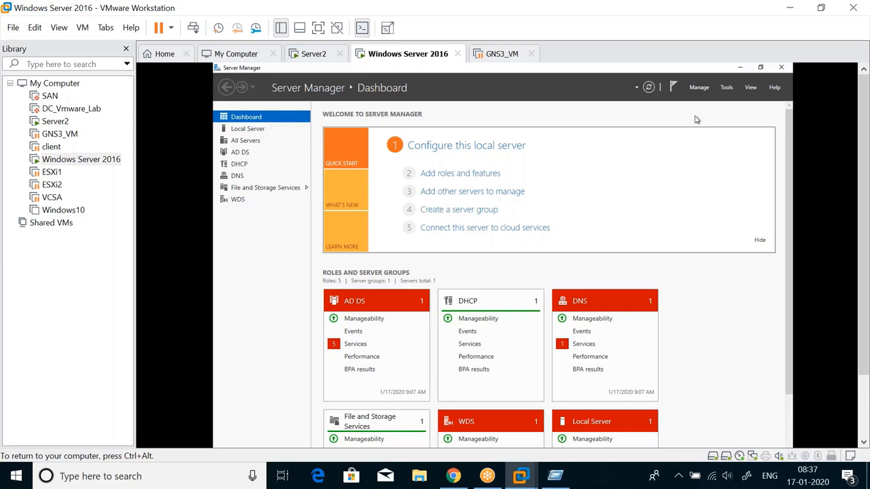
# - Open Windows Server Backup from Server Manager on the Windows Server 2016 machine
pyautogui.click(728, 93)
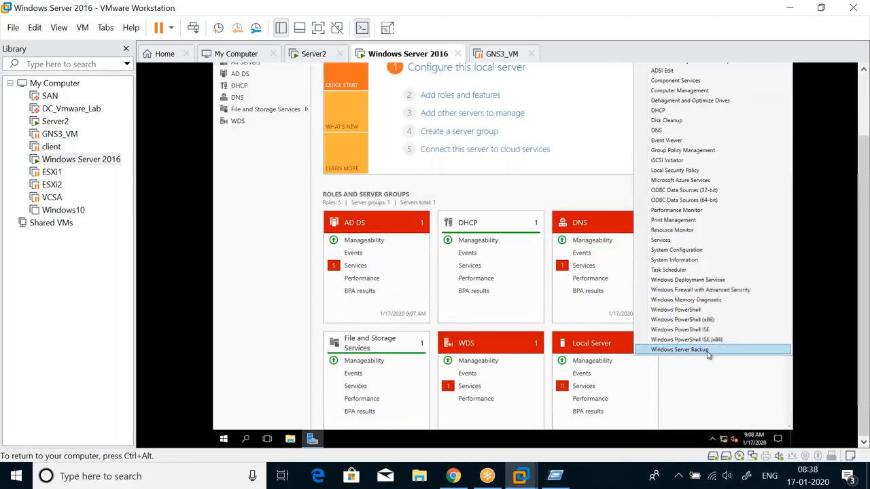
pyautogui.click(680, 349)
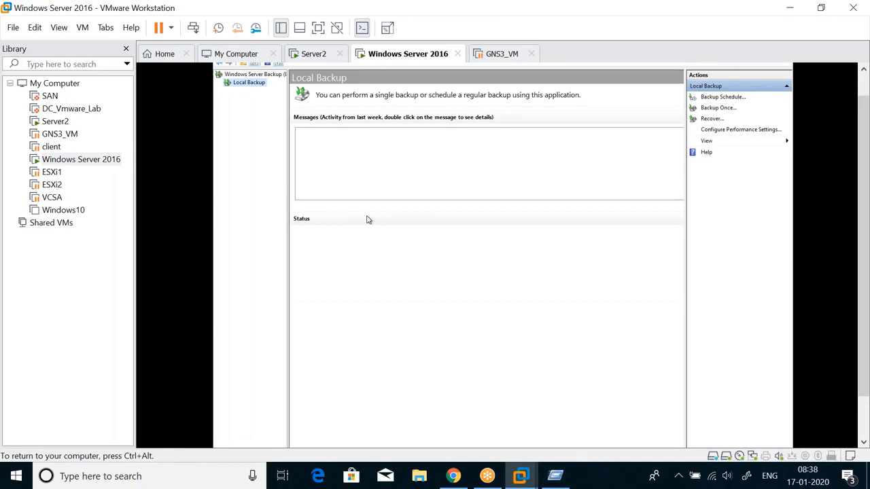
pyautogui.click(718, 109)
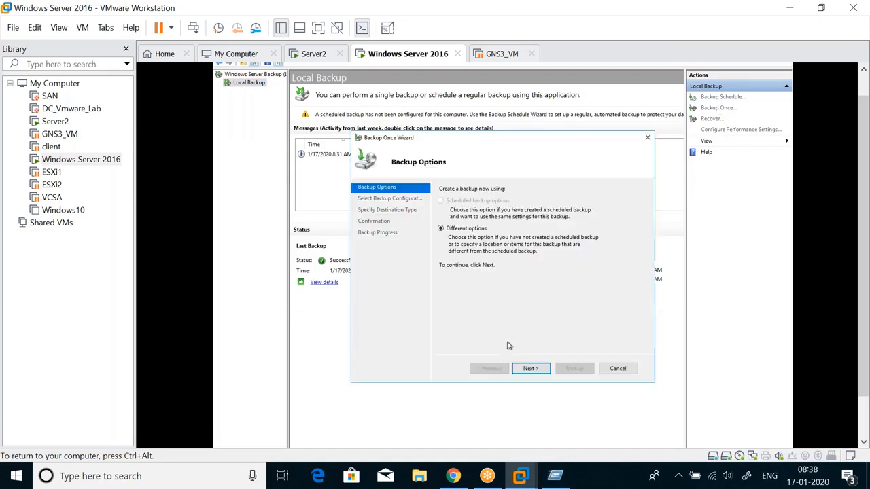
pyautogui.click(531, 368)
pyautogui.click(456, 231)
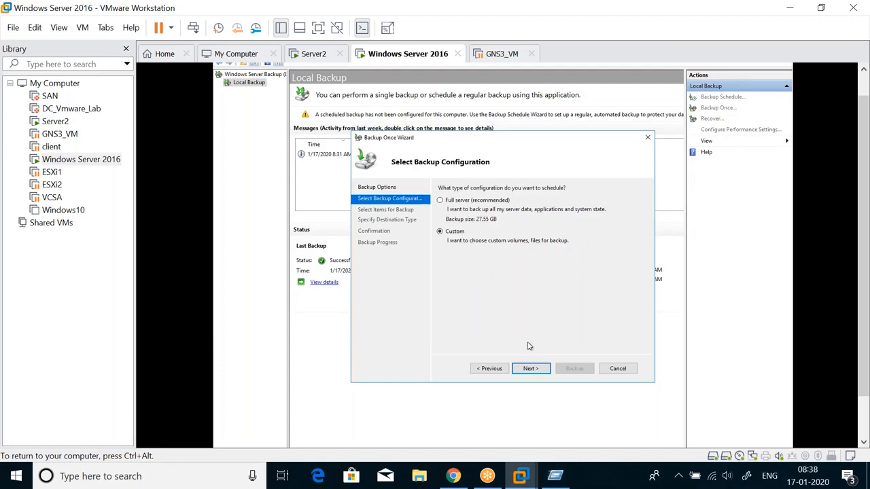
pyautogui.click(530, 367)
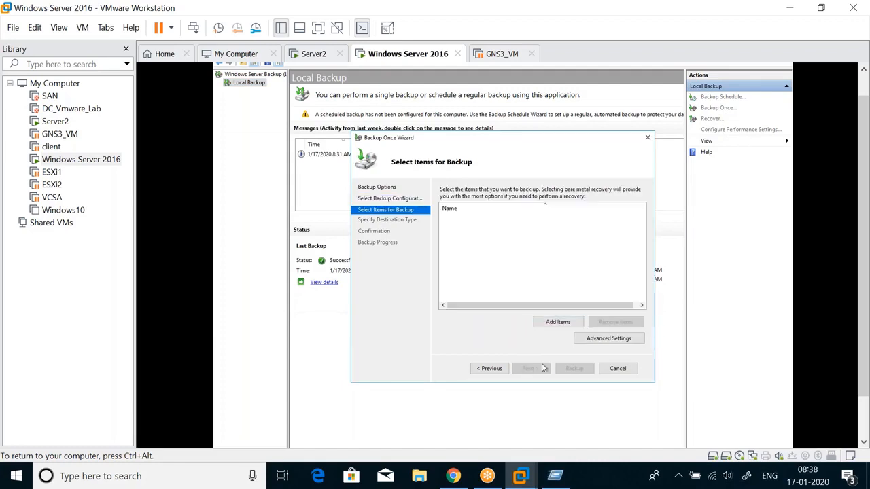
pyautogui.click(620, 368)
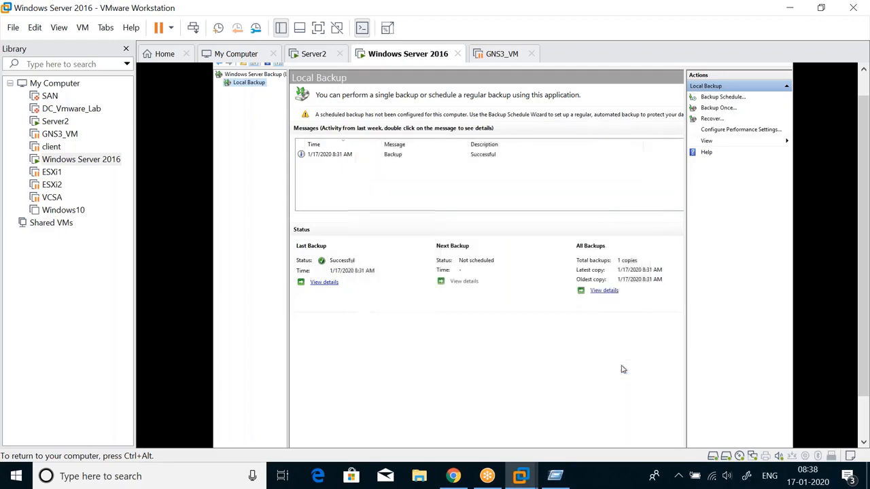
# - Start a recovery from a backup stored on this server (DC1), using the 1/17/2020 8:31 AM backup
pyautogui.click(711, 119)
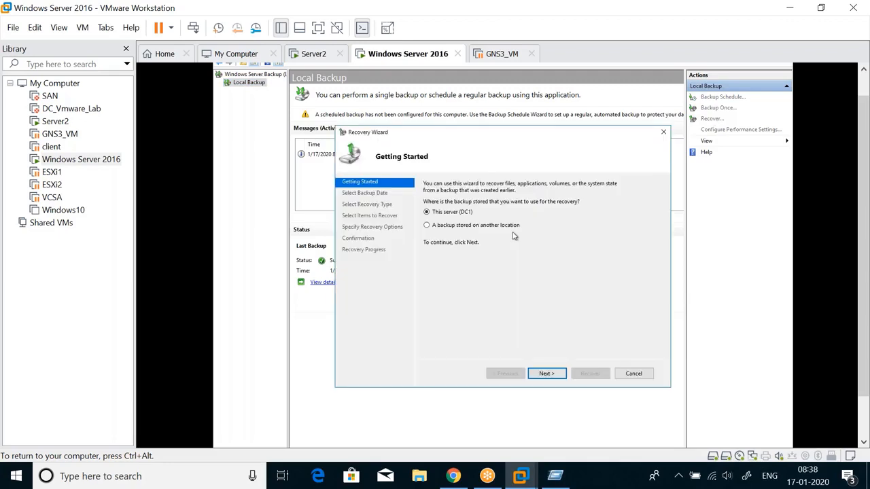
pyautogui.click(558, 375)
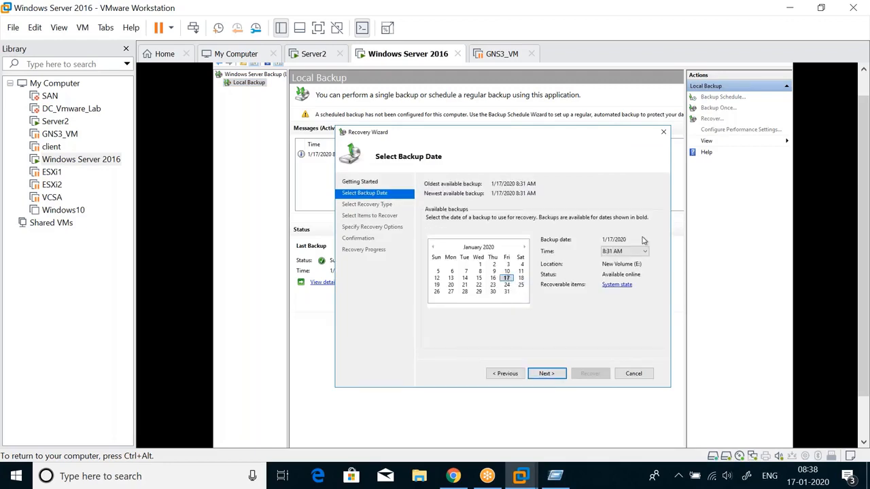
pyautogui.click(613, 252)
pyautogui.click(547, 374)
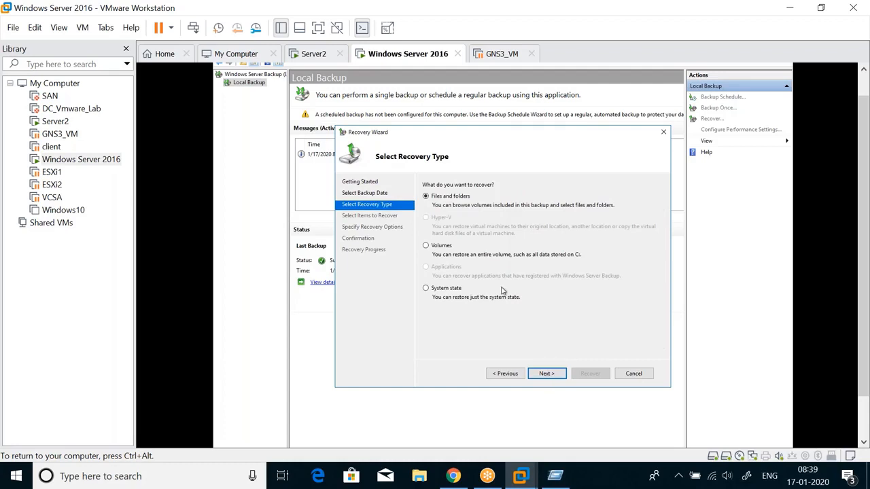
pyautogui.click(545, 374)
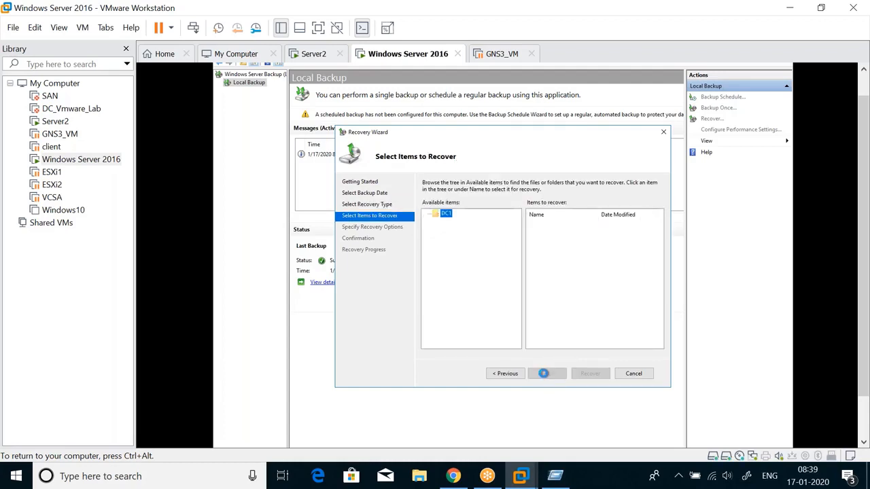
pyautogui.click(505, 374)
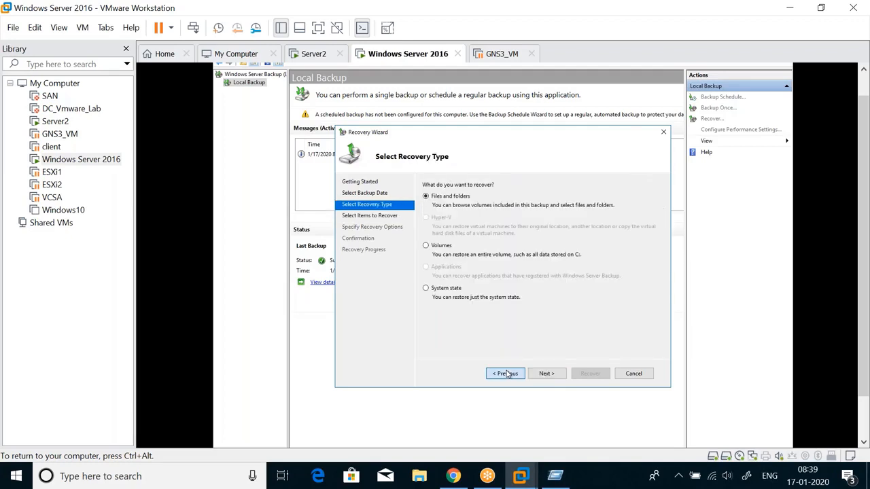
pyautogui.click(507, 374)
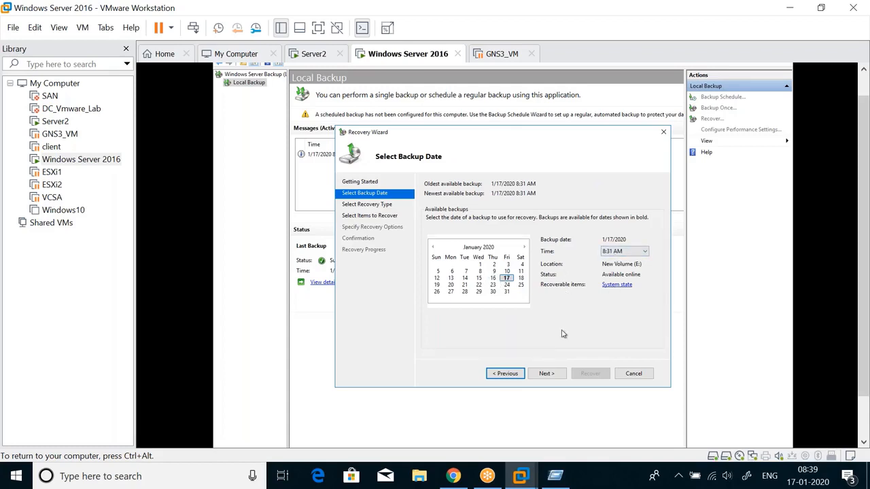
pyautogui.click(550, 373)
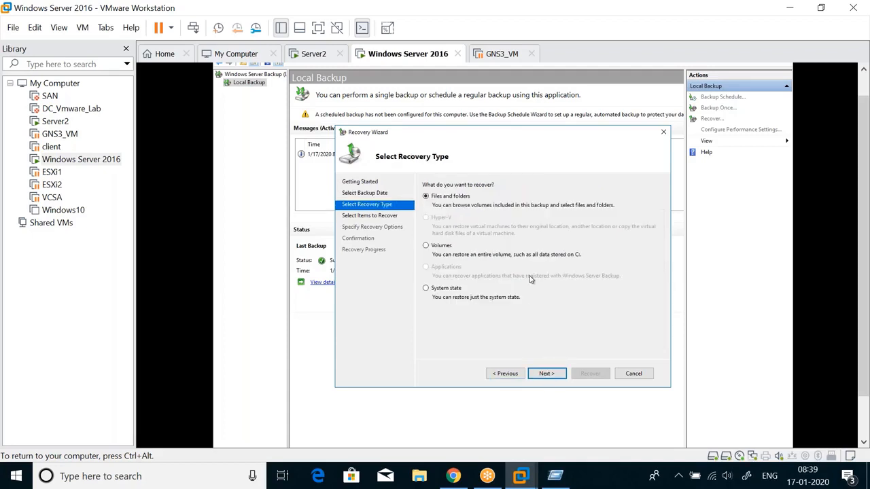
# - Recover the system state to its original location with an authoritative restore of Active Directory files, and start the recovery
pyautogui.click(426, 289)
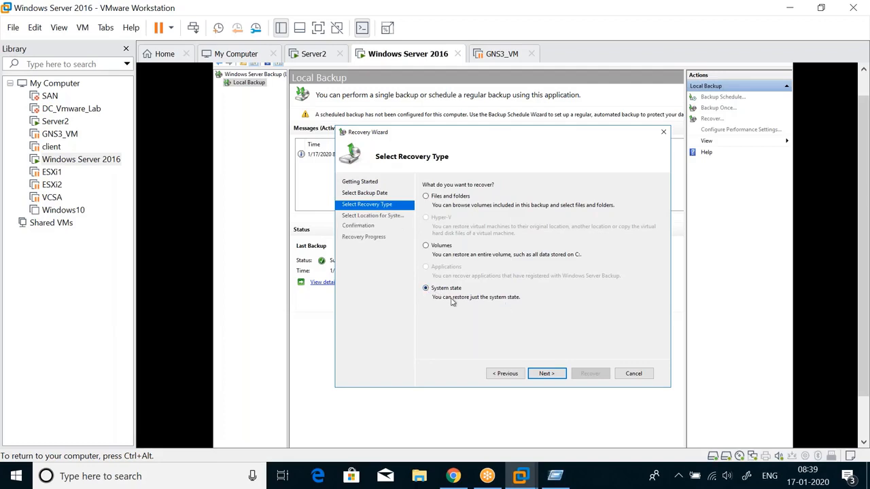
pyautogui.click(547, 374)
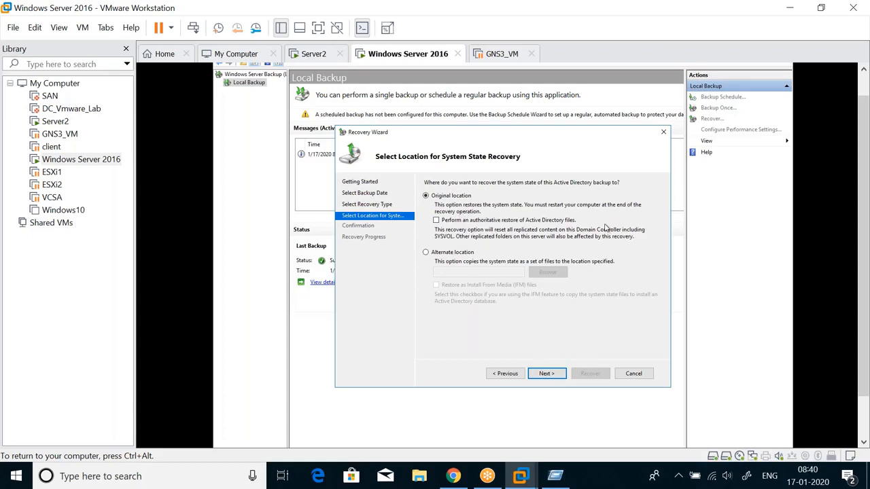
pyautogui.click(443, 221)
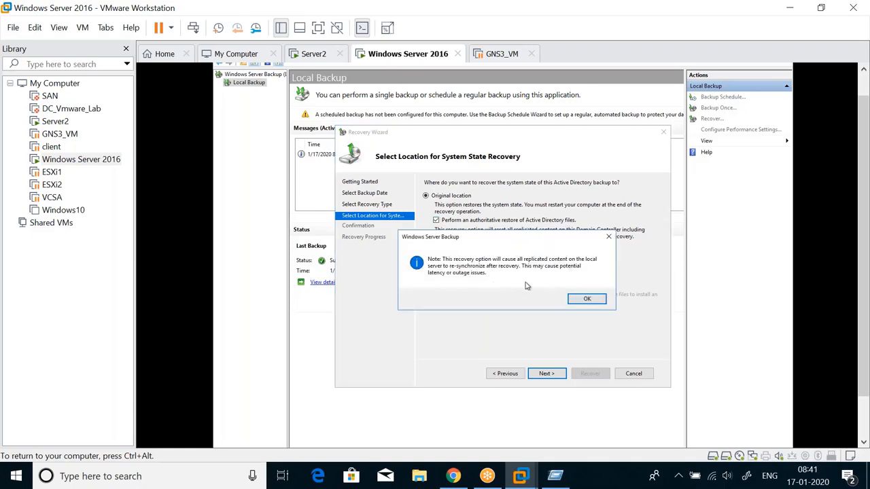
pyautogui.click(602, 302)
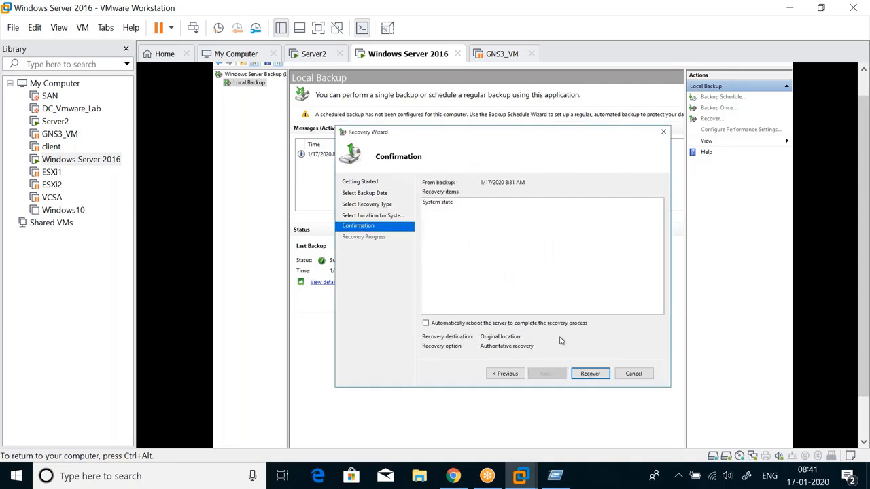
pyautogui.click(598, 378)
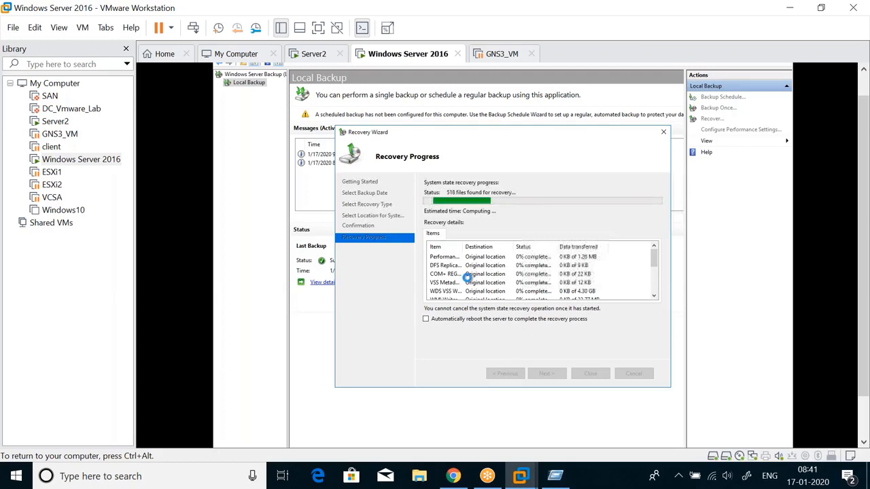
# - Handwrite "1) Backup - System state" as the first item of a procedure summary in the Windows Ink Sketchpad
pyautogui.click(745, 476)
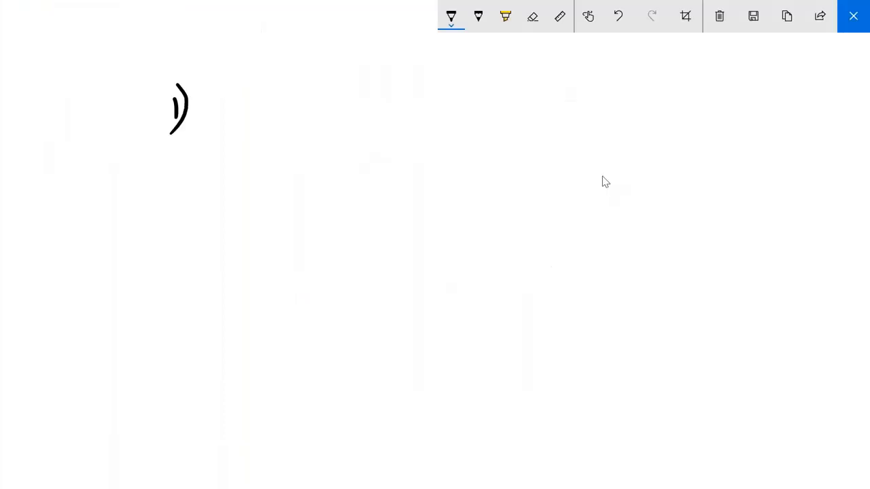
pyautogui.moveTo(216, 85)
pyautogui.mouseDown()
pyautogui.moveTo(215, 110)
pyautogui.moveTo(242, 90)
pyautogui.moveTo(243, 107)
pyautogui.moveTo(262, 73)
pyautogui.mouseUp()
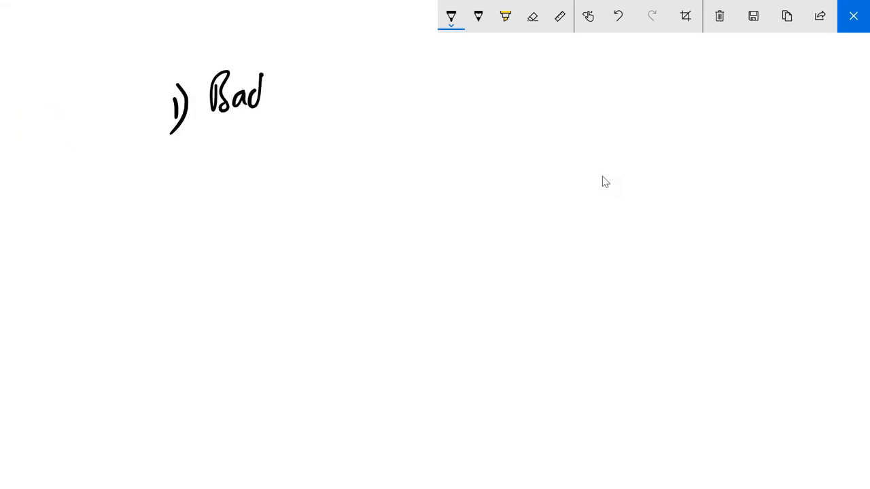
pyautogui.moveTo(257, 95); pyautogui.dragTo(296, 101)
pyautogui.moveTo(307, 97); pyautogui.dragTo(324, 96)
pyautogui.moveTo(360, 68)
pyautogui.mouseDown()
pyautogui.moveTo(348, 102)
pyautogui.moveTo(367, 117)
pyautogui.moveTo(384, 100)
pyautogui.moveTo(426, 89)
pyautogui.mouseUp()
pyautogui.moveTo(450, 82); pyautogui.dragTo(506, 81)
# - Handwrite "2) Restore -" as the second item of the procedure summary, beneath the backup line
pyautogui.moveTo(162, 151); pyautogui.dragTo(181, 157)
pyautogui.moveTo(178, 136); pyautogui.dragTo(176, 180)
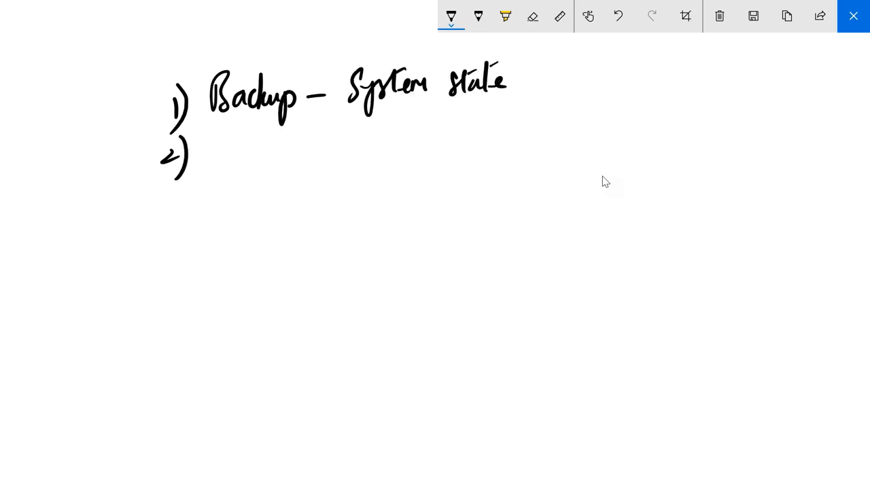
pyautogui.moveTo(229, 133)
pyautogui.mouseDown()
pyautogui.moveTo(213, 163)
pyautogui.moveTo(244, 162)
pyautogui.mouseUp()
pyautogui.moveTo(260, 133)
pyautogui.mouseDown()
pyautogui.moveTo(253, 153)
pyautogui.moveTo(260, 156)
pyautogui.moveTo(270, 134)
pyautogui.mouseUp()
pyautogui.moveTo(271, 140)
pyautogui.mouseDown()
pyautogui.moveTo(266, 156)
pyautogui.moveTo(314, 141)
pyautogui.mouseUp()
# - Handwrite "Restart Server special -" after "Restore -" on the second item's line
pyautogui.moveTo(344, 132)
pyautogui.mouseDown()
pyautogui.moveTo(341, 155)
pyautogui.moveTo(347, 144)
pyautogui.moveTo(362, 150)
pyautogui.mouseUp()
pyautogui.moveTo(375, 131); pyautogui.dragTo(366, 151)
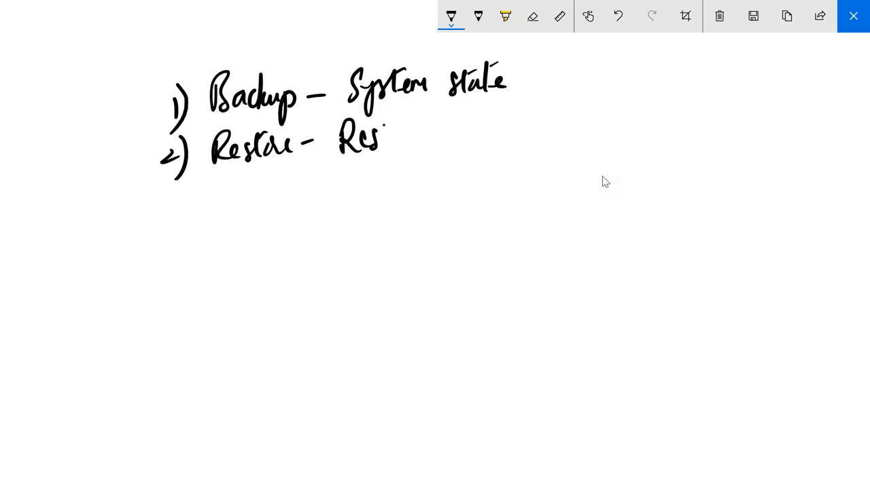
pyautogui.moveTo(391, 121); pyautogui.dragTo(387, 146)
pyautogui.moveTo(389, 134)
pyautogui.mouseDown()
pyautogui.moveTo(398, 145)
pyautogui.moveTo(415, 126)
pyautogui.mouseUp()
pyautogui.moveTo(418, 129)
pyautogui.mouseDown()
pyautogui.moveTo(429, 127)
pyautogui.moveTo(439, 144)
pyautogui.moveTo(495, 126)
pyautogui.moveTo(512, 132)
pyautogui.mouseUp()
pyautogui.moveTo(535, 119); pyautogui.dragTo(522, 153)
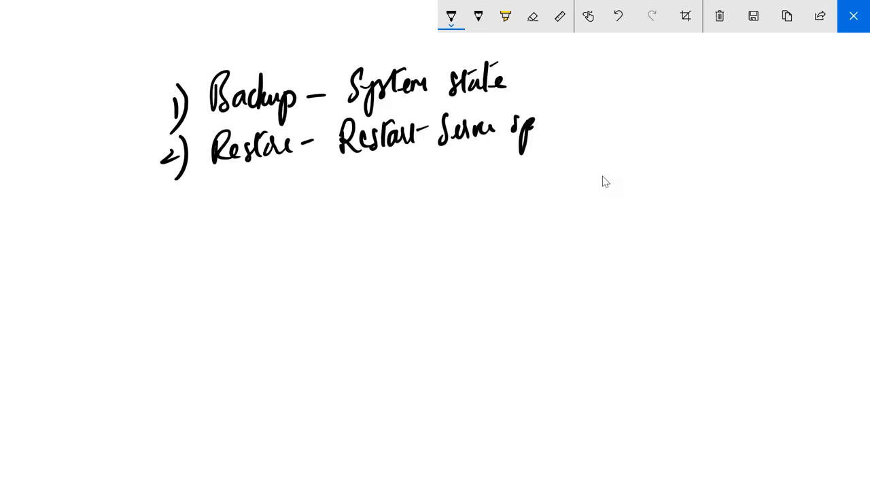
pyautogui.moveTo(533, 123); pyautogui.dragTo(543, 126)
pyautogui.moveTo(562, 119)
pyautogui.mouseDown()
pyautogui.moveTo(550, 129)
pyautogui.moveTo(583, 124)
pyautogui.mouseUp()
pyautogui.moveTo(564, 109); pyautogui.dragTo(567, 113)
pyautogui.moveTo(587, 120); pyautogui.dragTo(598, 118)
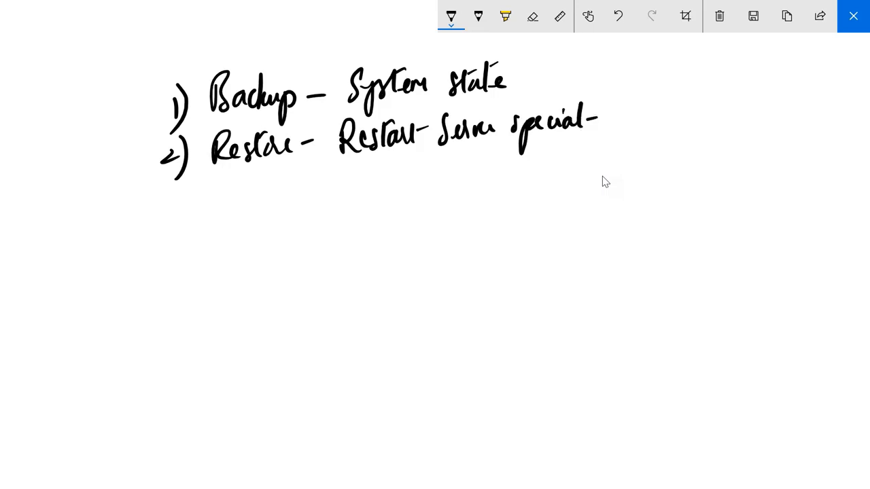
# - Handwrite "DSRM - Dir Services Restore Mode" on a new line under the second item
pyautogui.moveTo(389, 167)
pyautogui.mouseDown()
pyautogui.moveTo(386, 193)
pyautogui.moveTo(378, 192)
pyautogui.mouseUp()
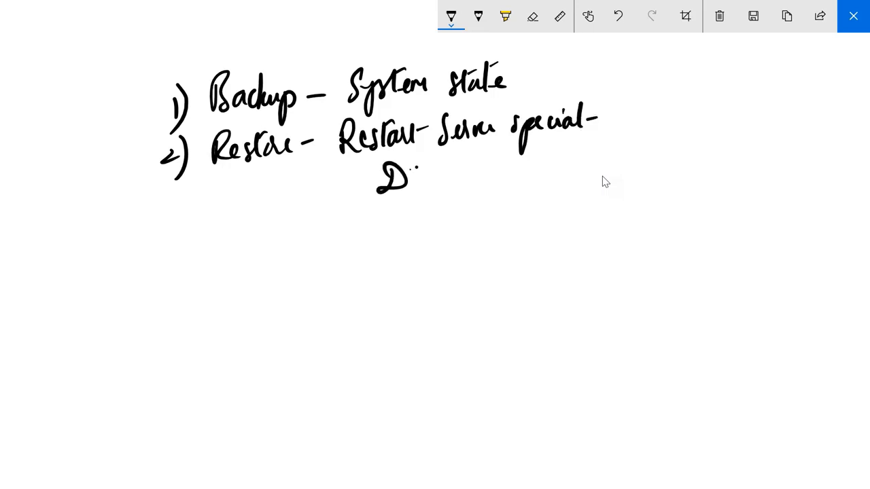
pyautogui.moveTo(418, 167); pyautogui.dragTo(409, 187)
pyautogui.moveTo(426, 165)
pyautogui.mouseDown()
pyautogui.moveTo(449, 185)
pyautogui.moveTo(480, 175)
pyautogui.mouseUp()
pyautogui.moveTo(497, 155); pyautogui.dragTo(494, 178)
pyautogui.moveTo(487, 173); pyautogui.dragTo(517, 173)
pyautogui.moveTo(522, 165); pyautogui.dragTo(522, 177)
pyautogui.moveTo(528, 175)
pyautogui.mouseDown()
pyautogui.moveTo(563, 152)
pyautogui.moveTo(553, 178)
pyautogui.mouseUp()
pyautogui.moveTo(575, 173); pyautogui.dragTo(621, 161)
pyautogui.moveTo(638, 146)
pyautogui.mouseDown()
pyautogui.moveTo(634, 168)
pyautogui.moveTo(662, 145)
pyautogui.moveTo(698, 151)
pyautogui.mouseUp()
pyautogui.moveTo(720, 158); pyautogui.dragTo(736, 146)
pyautogui.moveTo(736, 149); pyautogui.dragTo(748, 155)
pyautogui.moveTo(762, 125)
pyautogui.mouseDown()
pyautogui.moveTo(759, 153)
pyautogui.moveTo(775, 144)
pyautogui.mouseUp()
# - Underline DSRM and handwrite an underlined "NTDSUTIL" beneath it, with arrows on both sides of the word
pyautogui.moveTo(365, 205); pyautogui.dragTo(458, 195)
pyautogui.moveTo(333, 205)
pyautogui.mouseDown()
pyautogui.moveTo(353, 233)
pyautogui.moveTo(344, 242)
pyautogui.mouseUp()
pyautogui.moveTo(383, 217)
pyautogui.mouseDown()
pyautogui.moveTo(374, 240)
pyautogui.moveTo(387, 235)
pyautogui.mouseUp()
pyautogui.moveTo(387, 235)
pyautogui.mouseDown()
pyautogui.moveTo(391, 219)
pyautogui.moveTo(405, 218)
pyautogui.moveTo(405, 234)
pyautogui.mouseUp()
pyautogui.moveTo(428, 216)
pyautogui.mouseDown()
pyautogui.moveTo(417, 233)
pyautogui.moveTo(446, 215)
pyautogui.mouseUp()
pyautogui.moveTo(449, 213); pyautogui.dragTo(461, 212)
pyautogui.moveTo(453, 214)
pyautogui.mouseDown()
pyautogui.moveTo(453, 226)
pyautogui.moveTo(475, 224)
pyautogui.mouseUp()
pyautogui.moveTo(395, 239); pyautogui.dragTo(473, 231)
pyautogui.moveTo(477, 195)
pyautogui.mouseDown()
pyautogui.moveTo(478, 218)
pyautogui.moveTo(478, 203)
pyautogui.mouseUp()
pyautogui.moveTo(518, 220)
pyautogui.mouseDown()
pyautogui.moveTo(486, 227)
pyautogui.moveTo(500, 231)
pyautogui.mouseUp()
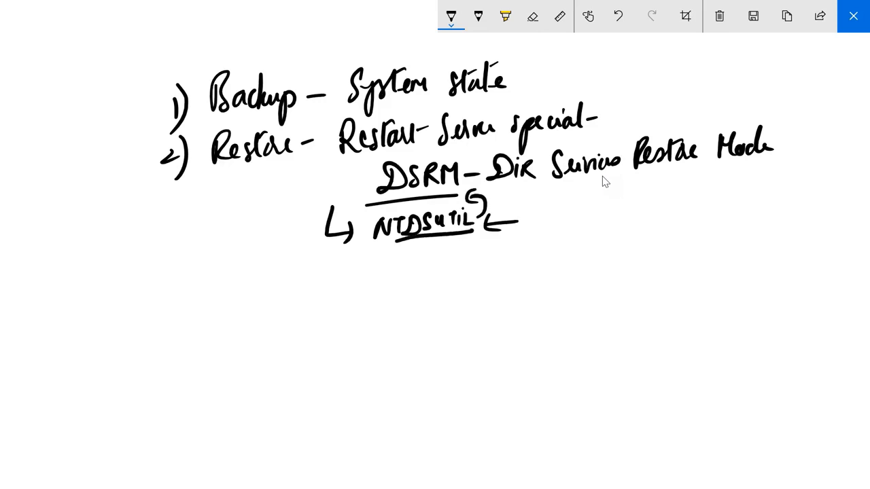
# - Handwrite "3) msconfig -" as the third item and draw an empty rectangle after it
pyautogui.moveTo(178, 275); pyautogui.dragTo(175, 298)
pyautogui.moveTo(189, 261); pyautogui.dragTo(178, 306)
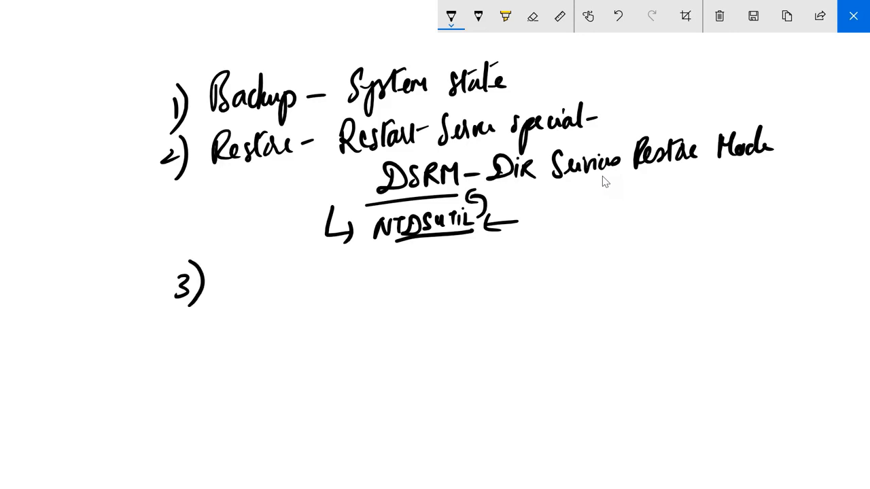
pyautogui.moveTo(223, 279)
pyautogui.mouseDown()
pyautogui.moveTo(224, 294)
pyautogui.moveTo(282, 281)
pyautogui.moveTo(288, 305)
pyautogui.moveTo(310, 269)
pyautogui.moveTo(301, 301)
pyautogui.mouseUp()
pyautogui.click(250, 277)
pyautogui.moveTo(321, 272); pyautogui.dragTo(334, 271)
pyautogui.moveTo(345, 257); pyautogui.dragTo(449, 277)
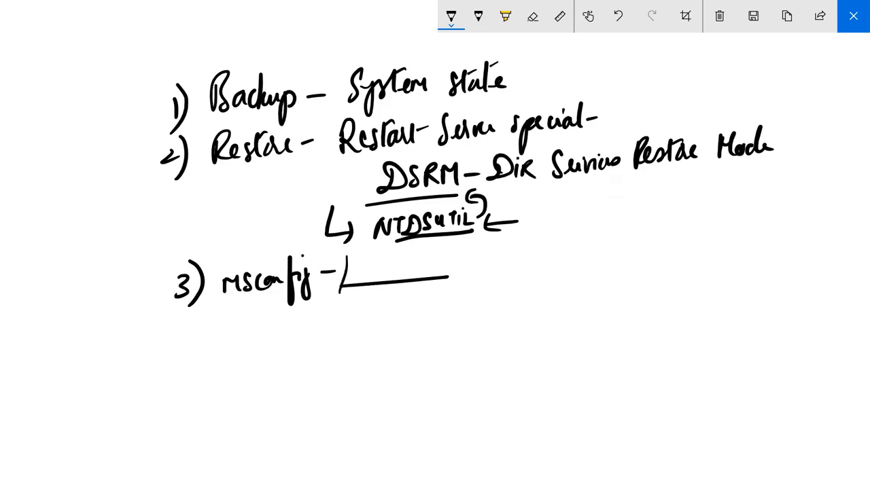
pyautogui.moveTo(345, 253); pyautogui.dragTo(458, 274)
pyautogui.moveTo(340, 293); pyautogui.dragTo(375, 288)
pyautogui.moveTo(432, 279); pyautogui.dragTo(469, 274)
# - Handwrite "4) Additional DC." as the fourth item of the procedure summary
pyautogui.moveTo(180, 346)
pyautogui.mouseDown()
pyautogui.moveTo(196, 362)
pyautogui.moveTo(196, 381)
pyautogui.mouseUp()
pyautogui.moveTo(250, 364)
pyautogui.mouseDown()
pyautogui.moveTo(255, 335)
pyautogui.moveTo(262, 360)
pyautogui.moveTo(281, 358)
pyautogui.moveTo(299, 355)
pyautogui.moveTo(299, 342)
pyautogui.moveTo(308, 352)
pyautogui.moveTo(367, 325)
pyautogui.mouseUp()
pyautogui.moveTo(378, 332); pyautogui.dragTo(397, 345)
pyautogui.click(413, 342)
# - Start a domain diagram beside the fourth item: write "Training.com" with an arrow down to "DC1" and a cross below DC1
pyautogui.moveTo(485, 311)
pyautogui.mouseDown()
pyautogui.moveTo(515, 302)
pyautogui.moveTo(506, 325)
pyautogui.mouseUp()
pyautogui.moveTo(511, 321)
pyautogui.mouseDown()
pyautogui.moveTo(575, 317)
pyautogui.moveTo(571, 335)
pyautogui.mouseUp()
pyautogui.click(589, 311)
pyautogui.moveTo(601, 299)
pyautogui.mouseDown()
pyautogui.moveTo(599, 314)
pyautogui.moveTo(625, 314)
pyautogui.mouseUp()
pyautogui.moveTo(538, 329); pyautogui.dragTo(515, 368)
pyautogui.moveTo(511, 353); pyautogui.dragTo(537, 367)
pyautogui.moveTo(485, 386); pyautogui.dragTo(479, 404)
pyautogui.moveTo(518, 389)
pyautogui.mouseDown()
pyautogui.moveTo(516, 400)
pyautogui.moveTo(531, 402)
pyautogui.mouseUp()
pyautogui.moveTo(500, 416); pyautogui.dragTo(511, 428)
pyautogui.moveTo(511, 416); pyautogui.dragTo(502, 429)
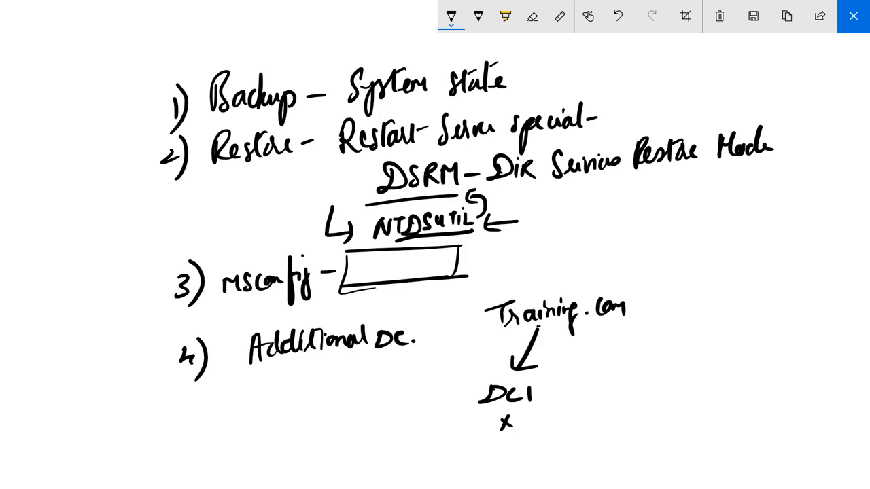
# - Draw a second arrow from Training.com to an underlined "DC2" and connect DC1 and DC2 with a double-headed arrow underneath
pyautogui.moveTo(539, 328)
pyautogui.mouseDown()
pyautogui.moveTo(570, 356)
pyautogui.moveTo(579, 349)
pyautogui.mouseUp()
pyautogui.moveTo(571, 379)
pyautogui.mouseDown()
pyautogui.moveTo(569, 394)
pyautogui.moveTo(591, 393)
pyautogui.mouseUp()
pyautogui.moveTo(602, 382); pyautogui.dragTo(618, 390)
pyautogui.moveTo(575, 401); pyautogui.dragTo(611, 398)
pyautogui.moveTo(523, 412); pyautogui.dragTo(593, 407)
pyautogui.moveTo(587, 411); pyautogui.dragTo(597, 411)
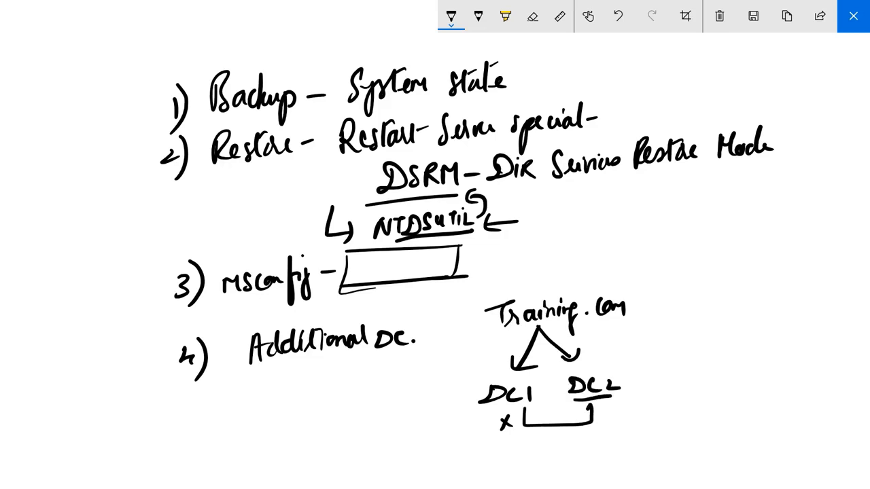
pyautogui.moveTo(520, 413); pyautogui.dragTo(537, 412)
# - Add cross marks beside DC1 and DC2, a short dash after DC2, and an underline under DC1
pyautogui.moveTo(474, 378)
pyautogui.mouseDown()
pyautogui.moveTo(465, 393)
pyautogui.moveTo(477, 390)
pyautogui.mouseUp()
pyautogui.moveTo(617, 367); pyautogui.dragTo(647, 392)
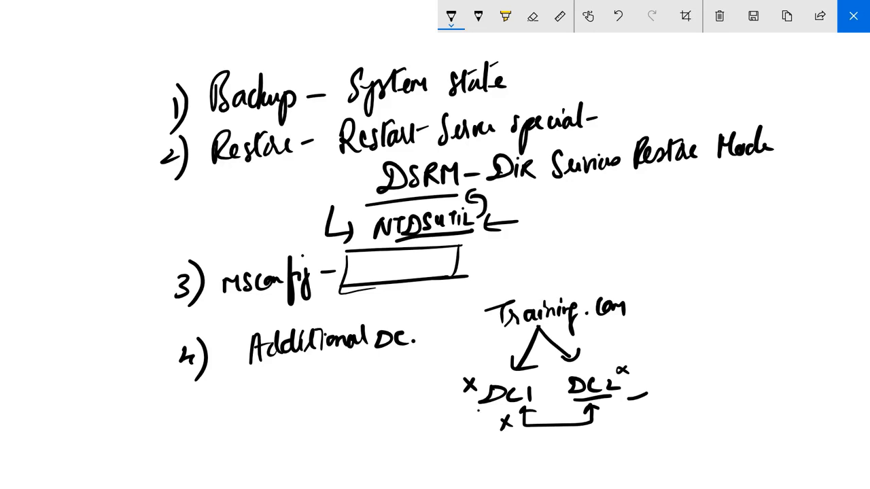
pyautogui.moveTo(478, 411); pyautogui.dragTo(501, 406)
# - Label both domain controller branches "R/W", underline the label above DC1, and add a second dash after DC2
pyautogui.moveTo(603, 334)
pyautogui.mouseDown()
pyautogui.moveTo(603, 351)
pyautogui.moveTo(603, 340)
pyautogui.moveTo(615, 351)
pyautogui.moveTo(640, 333)
pyautogui.mouseUp()
pyautogui.moveTo(467, 335); pyautogui.dragTo(463, 365)
pyautogui.moveTo(465, 334); pyautogui.dragTo(481, 355)
pyautogui.moveTo(488, 340); pyautogui.dragTo(510, 338)
pyautogui.moveTo(455, 354); pyautogui.dragTo(511, 352)
pyautogui.moveTo(638, 386); pyautogui.dragTo(655, 381)
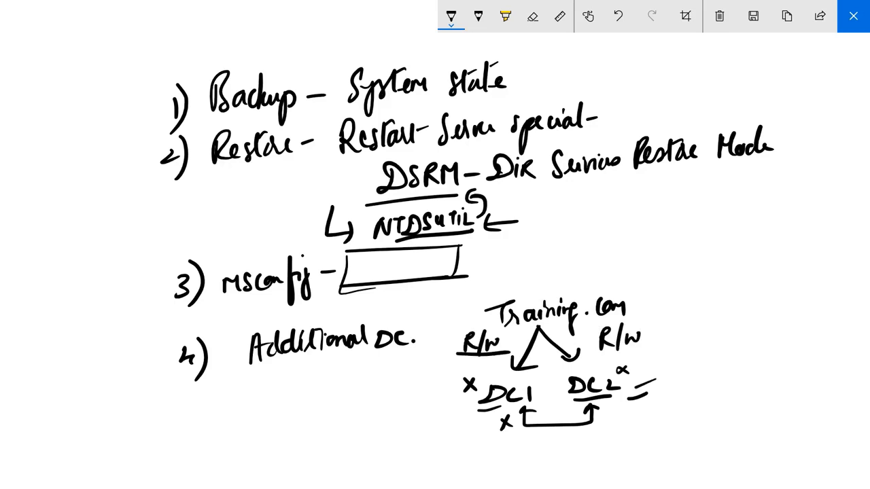
# - Draw a short line above DC1 and extend the diagram with underlined "DC3" and "DC4" beside DC2
pyautogui.moveTo(528, 378); pyautogui.dragTo(546, 374)
pyautogui.moveTo(665, 378); pyautogui.dragTo(668, 393)
pyautogui.moveTo(692, 378)
pyautogui.mouseDown()
pyautogui.moveTo(688, 391)
pyautogui.moveTo(700, 391)
pyautogui.mouseUp()
pyautogui.moveTo(746, 372)
pyautogui.mouseDown()
pyautogui.moveTo(750, 386)
pyautogui.moveTo(779, 385)
pyautogui.mouseUp()
pyautogui.moveTo(741, 393); pyautogui.dragTo(756, 391)
pyautogui.moveTo(666, 397); pyautogui.dragTo(713, 396)
pyautogui.moveTo(743, 391); pyautogui.dragTo(774, 389)
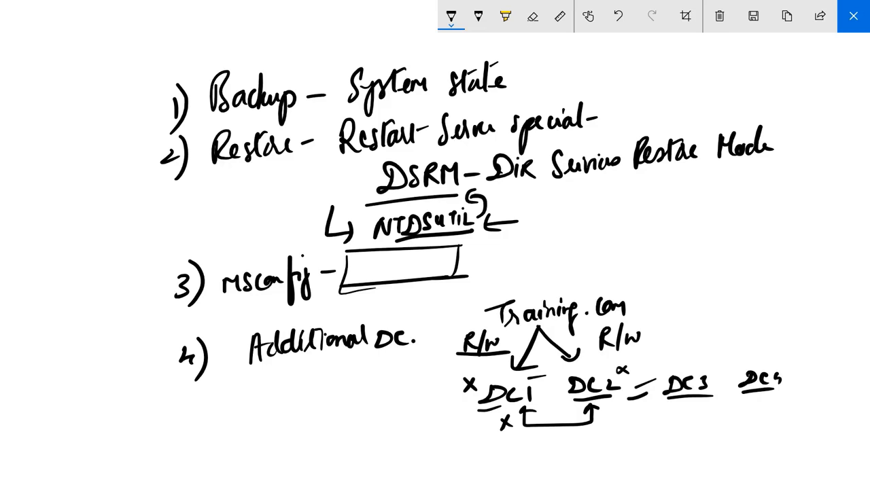